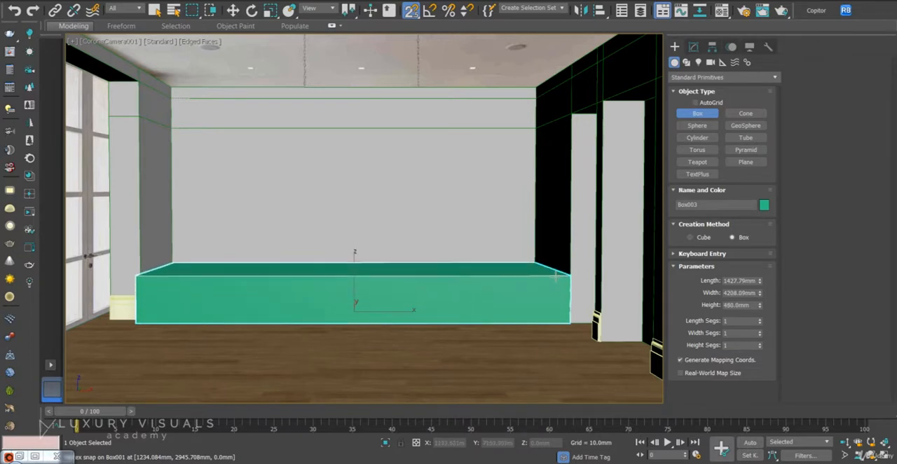
Finish the box across the kitchen's back wall and set its height to 700 mm.
{"action": "left_click", "coordinate": [557, 275]}
{"action": "key", "text": "w"}
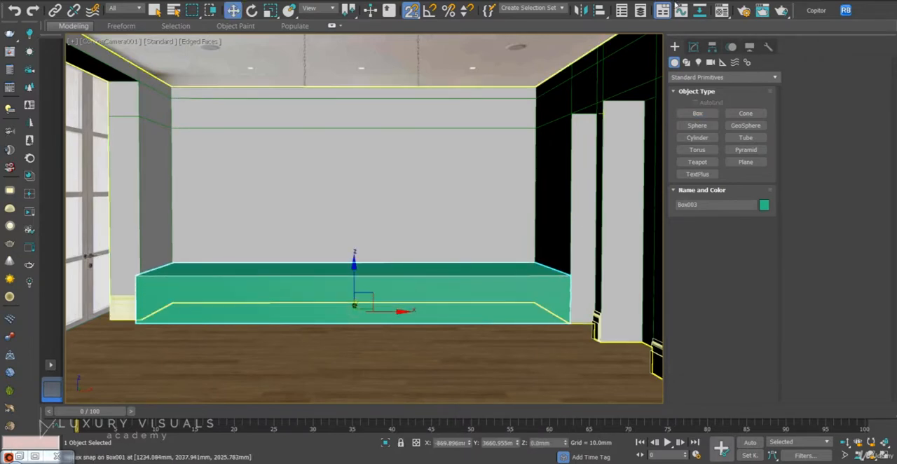
{"action": "left_click", "coordinate": [693, 46]}
{"action": "double_click", "coordinate": [754, 246]}
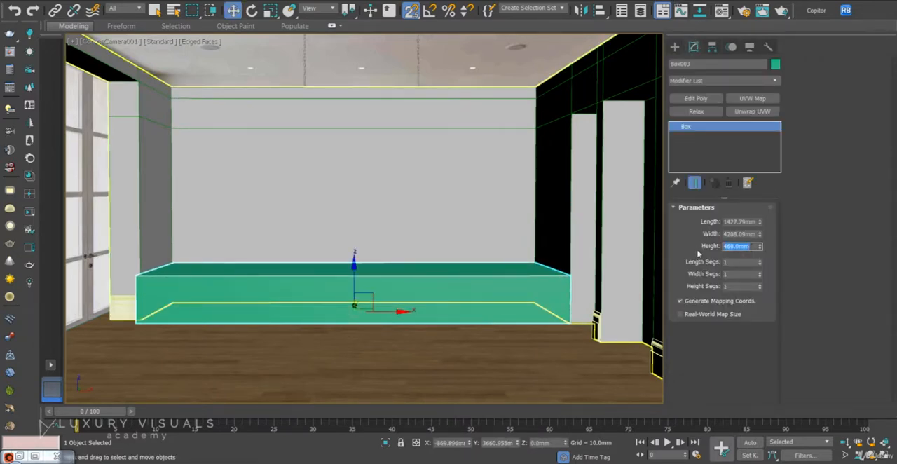
{"action": "type", "text": "700"}
{"action": "key", "text": "Return"}
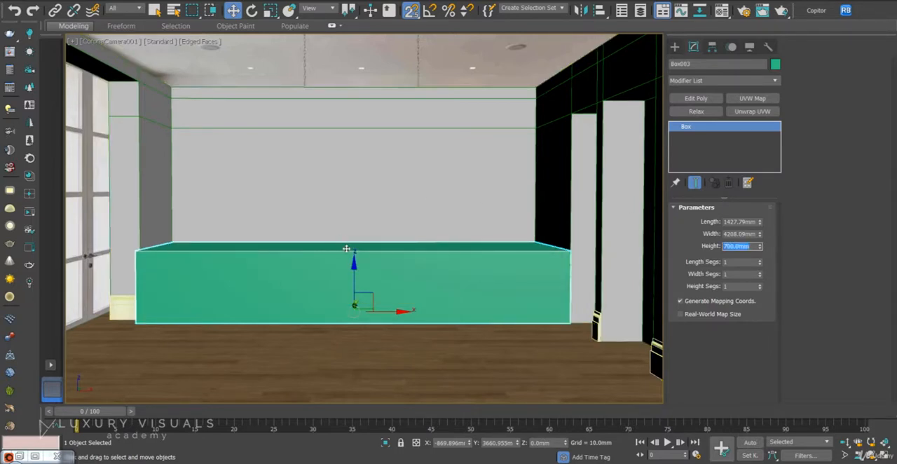
{"action": "key", "text": "F3"}
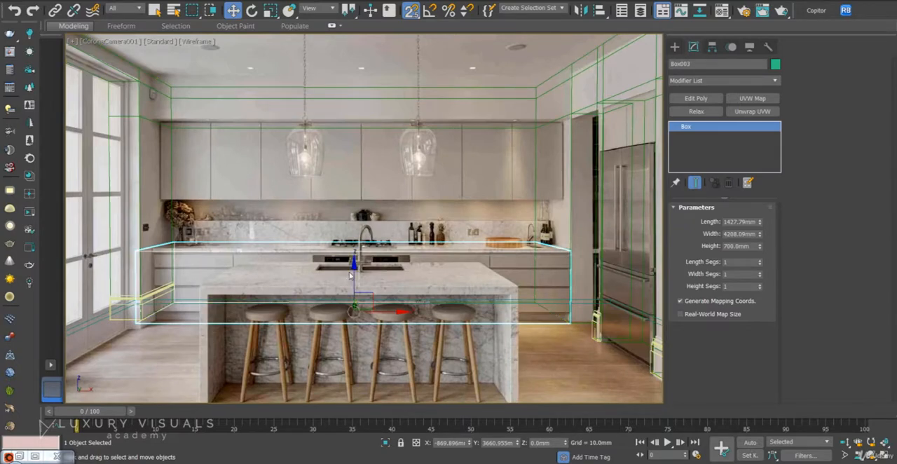
Copy the lower cabinet box upward as a separate copy, aligned with the upper cabinets in the reference photo.
{"action": "mouse_move", "coordinate": [354, 268]}
{"action": "left_mouse_down", "text": "shift"}
{"action": "mouse_move", "coordinate": [359, 175]}
{"action": "mouse_move", "coordinate": [376, 198]}
{"action": "left_mouse_up", "text": "shift"}
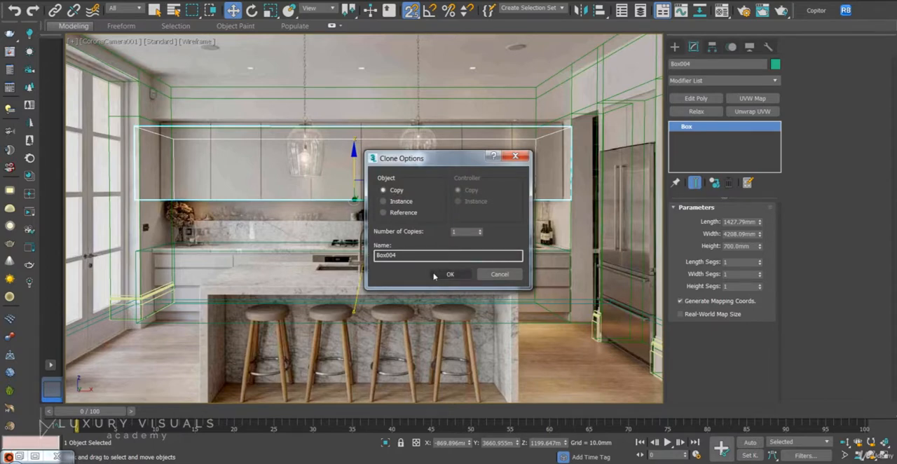
{"action": "left_click", "coordinate": [436, 276]}
{"action": "key", "text": "F3"}
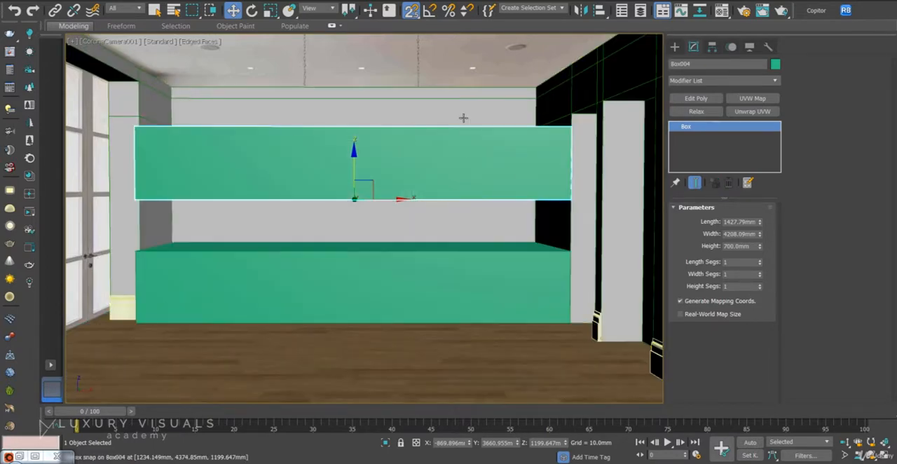
Try to move the copied box down onto the top of the lower cabinet box.
{"action": "left_click_drag", "start_coordinate": [373, 199], "coordinate": [373, 245]}
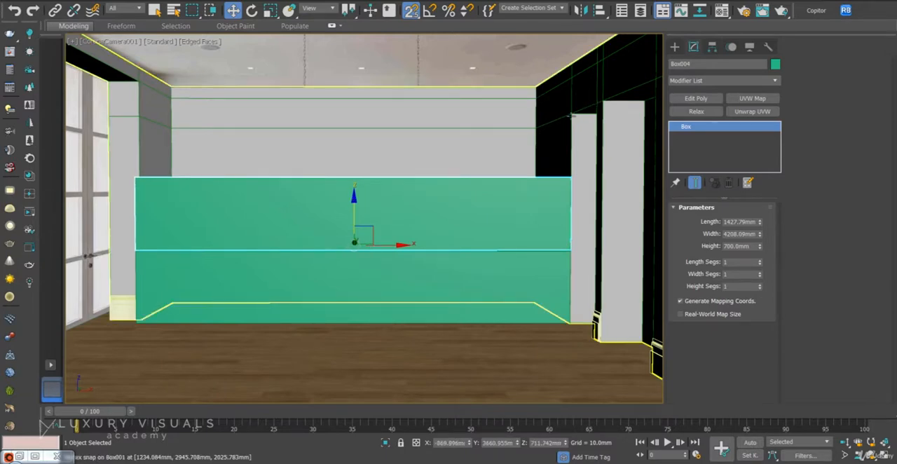
{"action": "key", "text": "F3"}
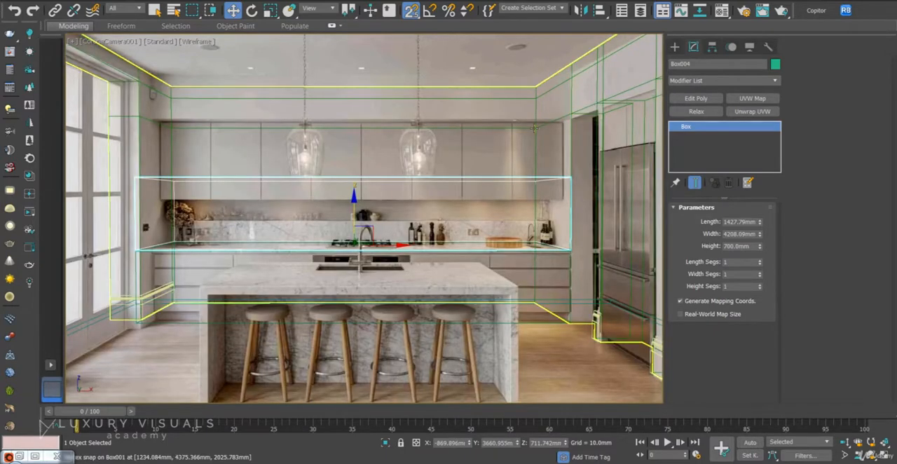
{"action": "key", "text": "F3"}
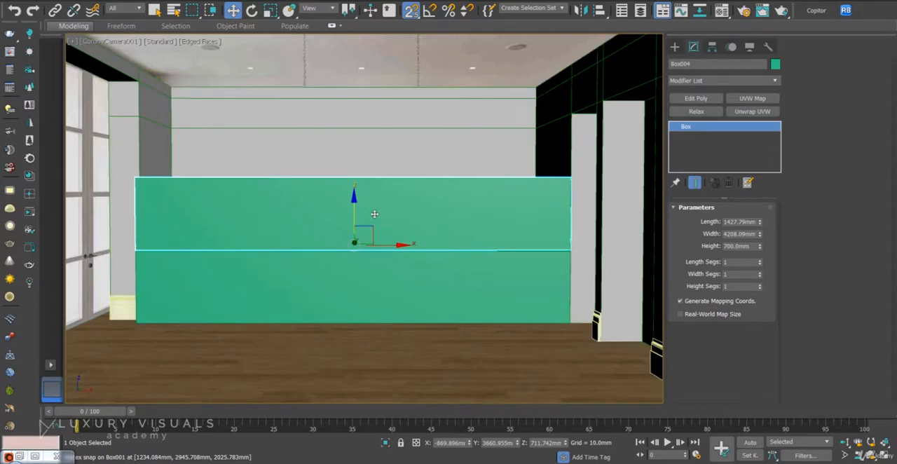
In the front view, snap the copied box's base up to the horizontal wall line and set its height to -700 mm.
{"action": "key", "text": "f"}
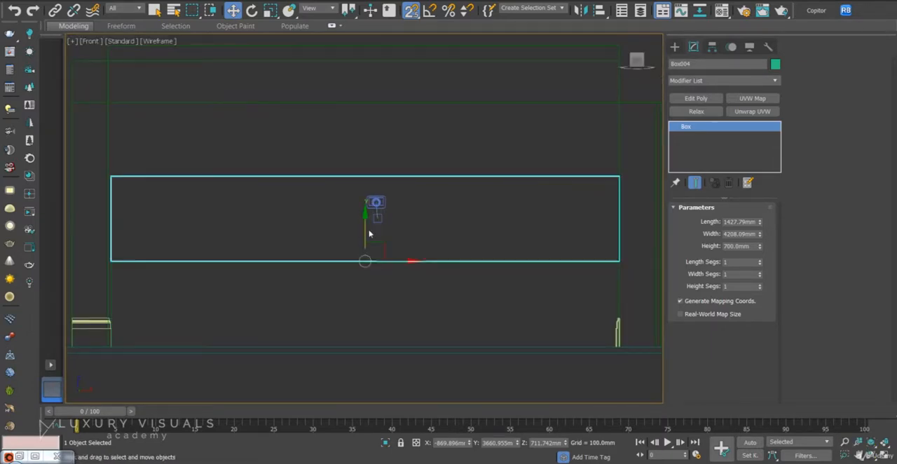
{"action": "mouse_move", "coordinate": [368, 234]}
{"action": "middle_mouse_down"}
{"action": "mouse_move", "coordinate": [400, 248]}
{"action": "mouse_move", "coordinate": [447, 243]}
{"action": "middle_mouse_up"}
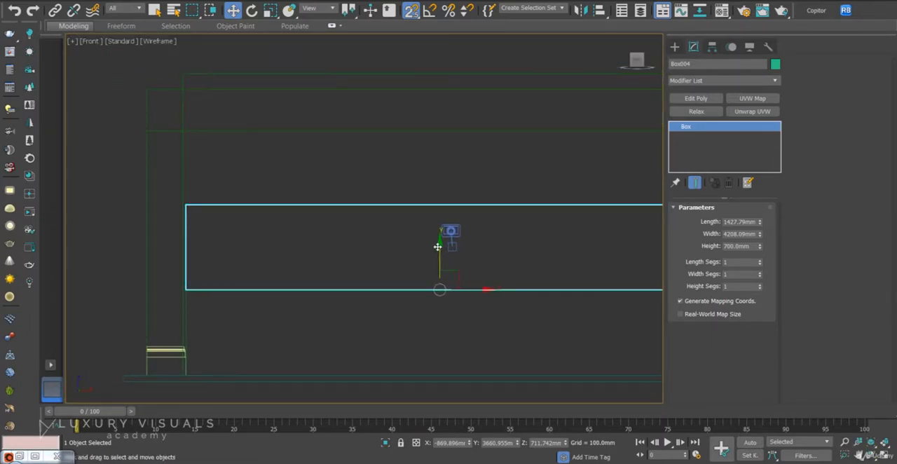
{"action": "left_click_drag", "start_coordinate": [437, 247], "coordinate": [178, 135]}
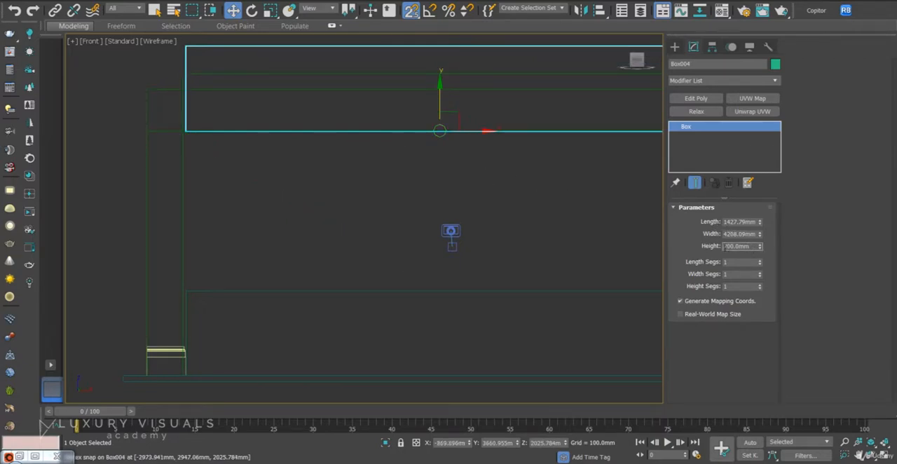
{"action": "key", "text": "Return"}
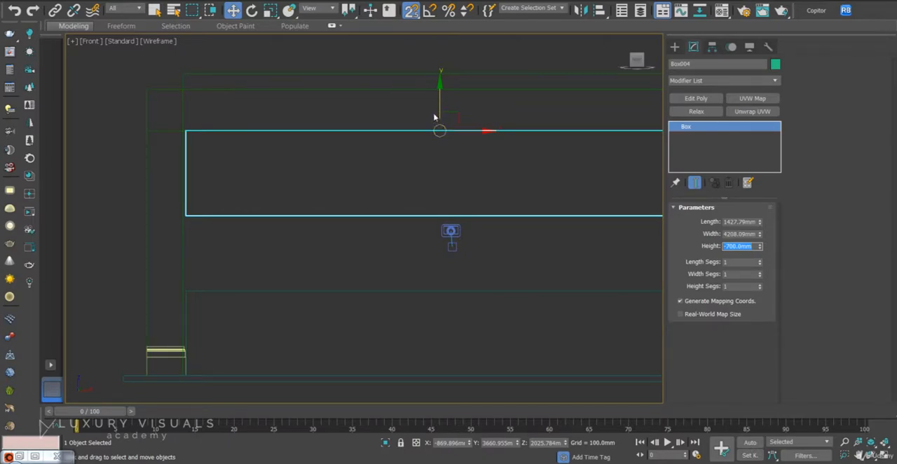
Set the upper cabinet box's height to -800 mm to match the upper cabinets in the camera background photo.
{"action": "key", "text": "c"}
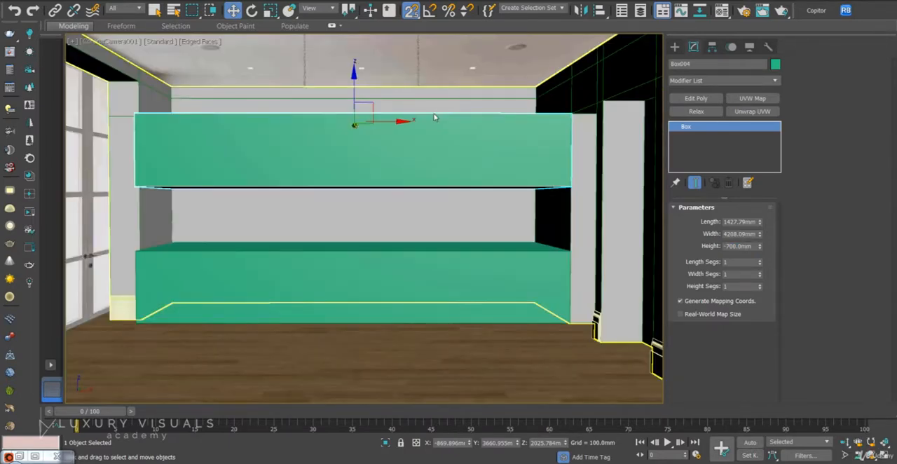
{"action": "key", "text": "F3"}
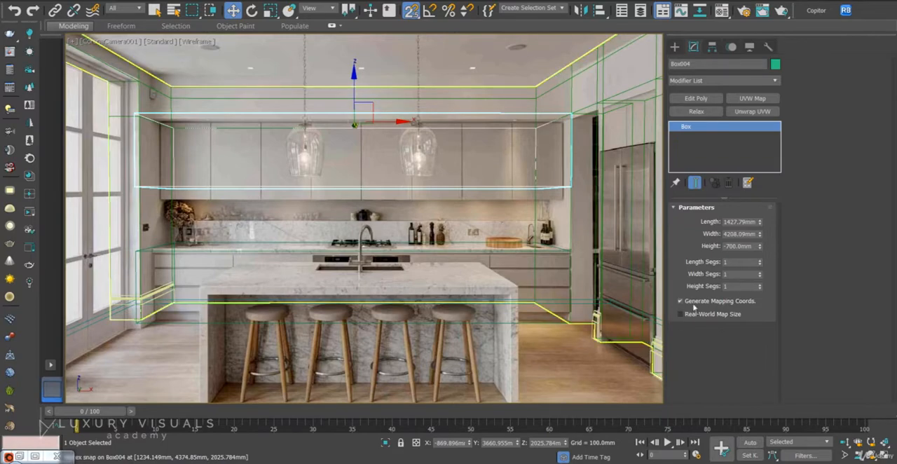
{"action": "key", "text": "BackSpace"}
{"action": "type", "text": "8"}
{"action": "key", "text": "Return"}
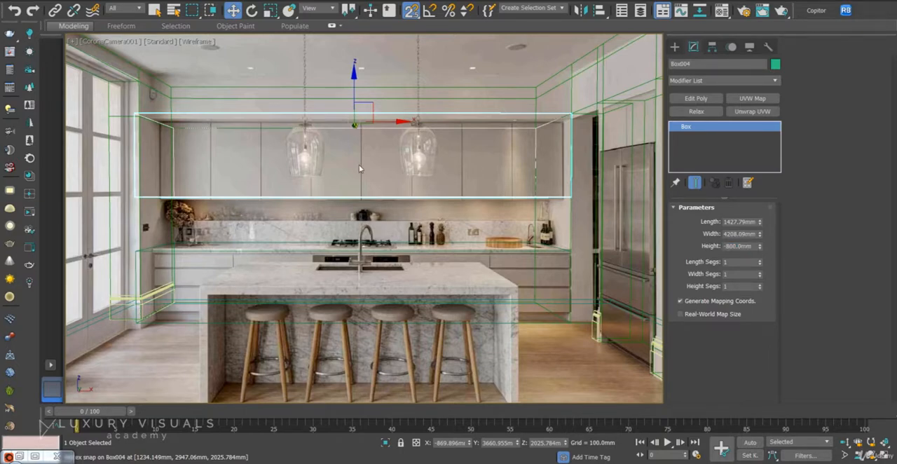
{"action": "key", "text": "F3"}
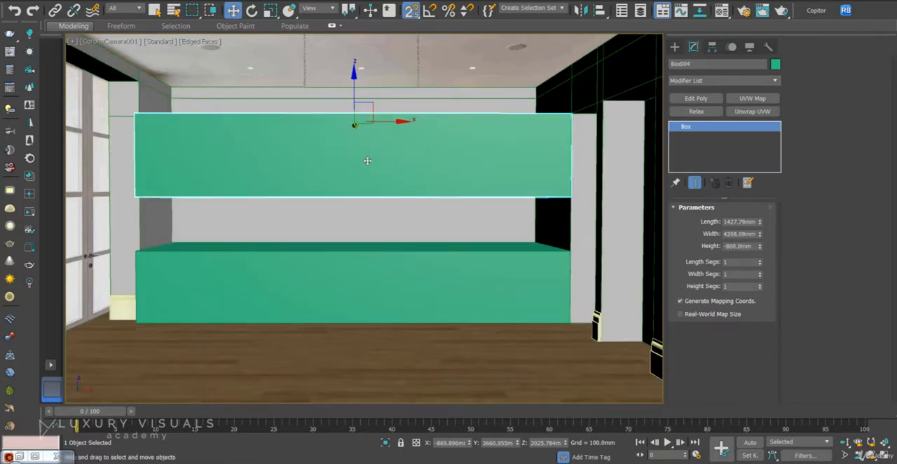
Copy the lower cabinet box straight up in the front view, snapping the copy's base onto the original's top edge.
{"action": "key", "text": "F3"}
{"action": "left_click", "coordinate": [474, 294]}
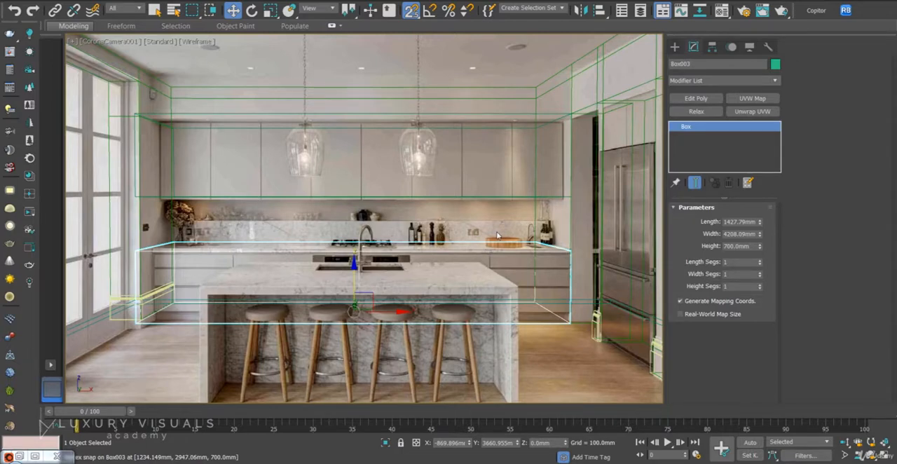
{"action": "key", "text": "F3"}
{"action": "key", "text": "f"}
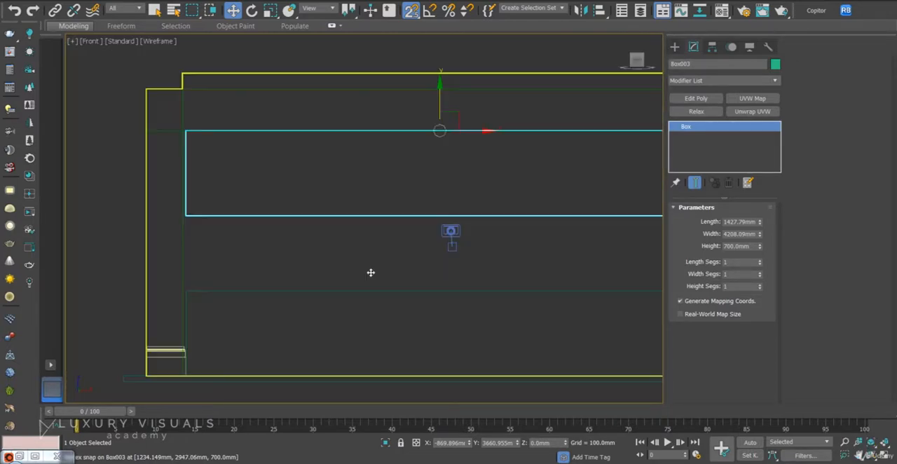
{"action": "mouse_move", "coordinate": [362, 227]}
{"action": "left_mouse_down"}
{"action": "mouse_move", "coordinate": [388, 198]}
{"action": "mouse_move", "coordinate": [619, 175]}
{"action": "left_mouse_up"}
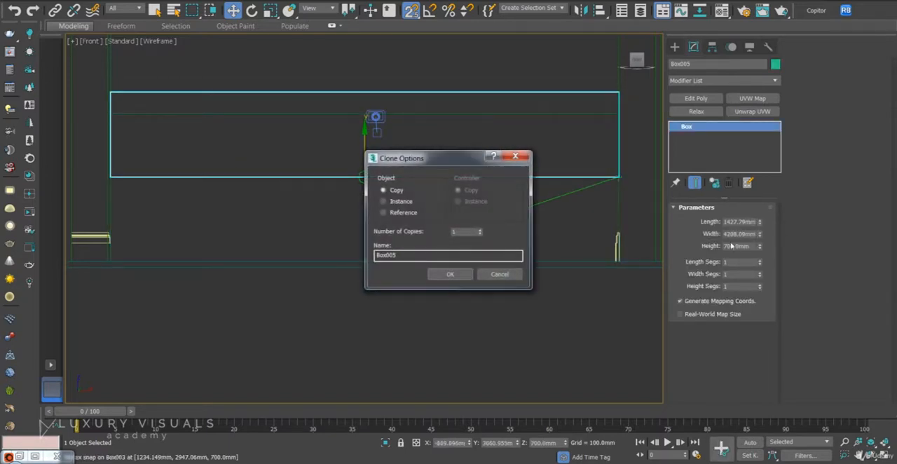
{"action": "left_click", "coordinate": [456, 273]}
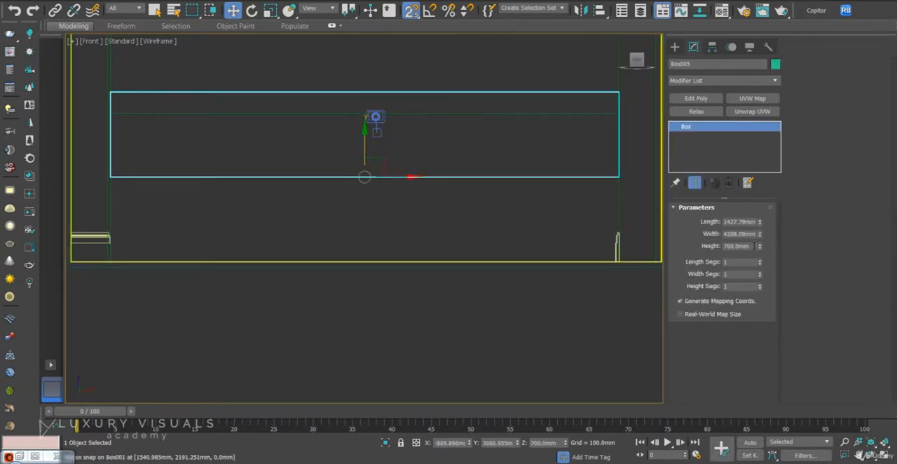
Set the new copy's height to 300 mm for the backsplash.
{"action": "left_click", "coordinate": [749, 245]}
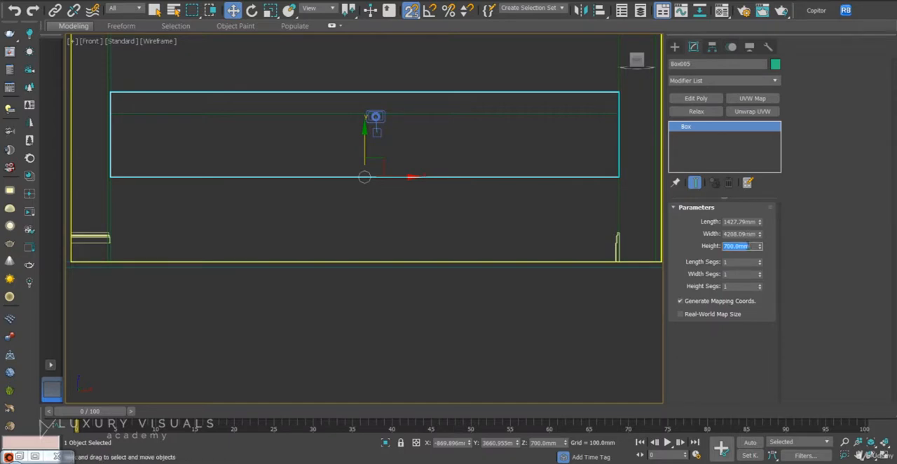
{"action": "type", "text": "300"}
{"action": "key", "text": "Return"}
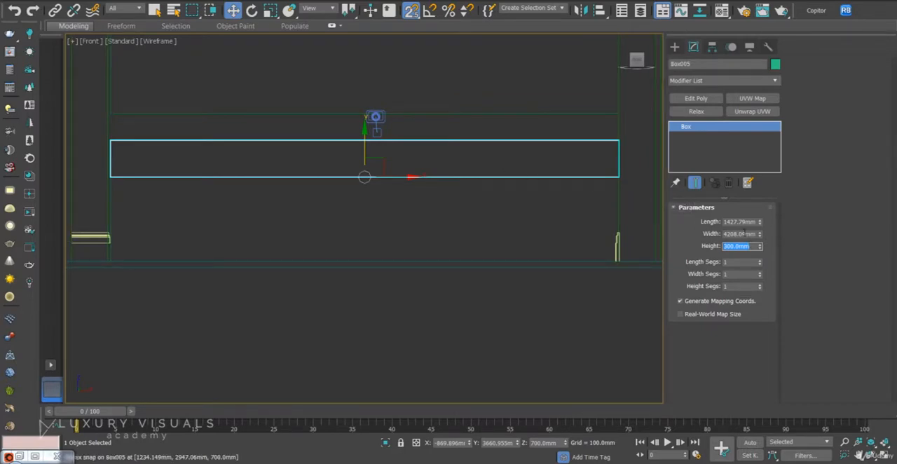
Reduce the backsplash box's length to 150 mm, checking it in the perspective view.
{"action": "type", "text": "92"}
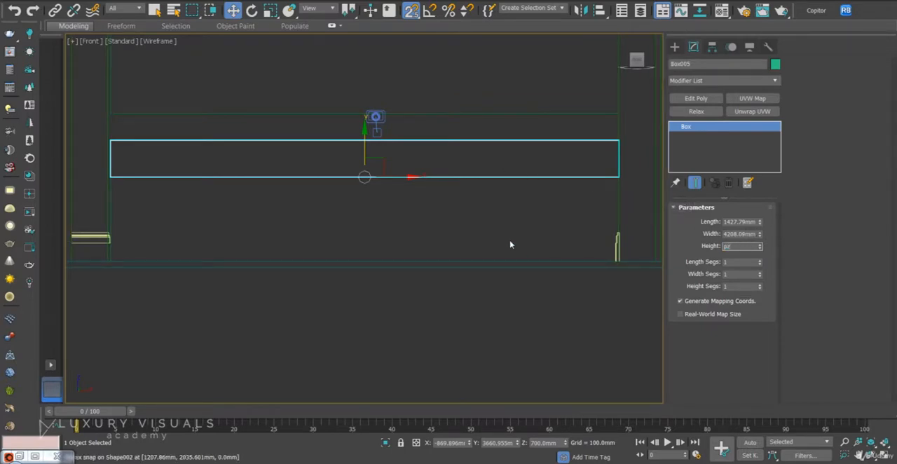
{"action": "middle_click", "coordinate": [314, 195]}
{"action": "key", "text": "p"}
{"action": "scroll", "coordinate": [302, 190], "scroll_direction": "down", "scroll_amount": 5}
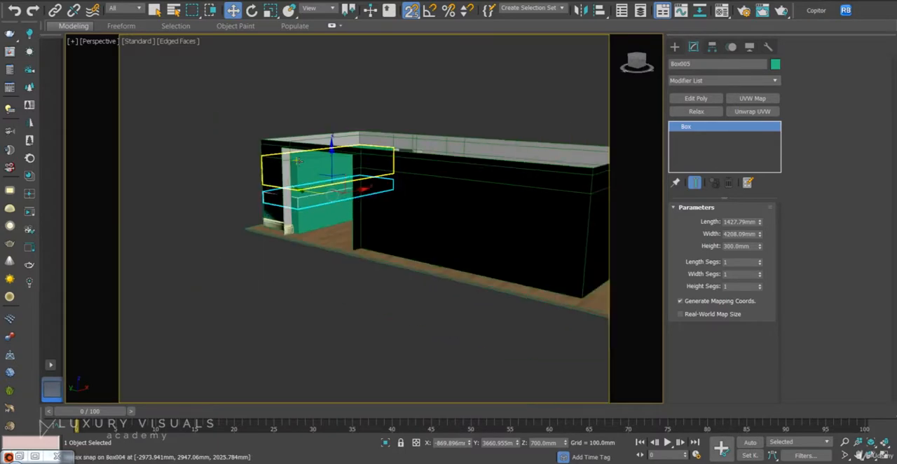
{"action": "scroll", "coordinate": [326, 187], "scroll_direction": "up", "scroll_amount": 5}
{"action": "middle_click_drag", "start_coordinate": [308, 242], "coordinate": [584, 279], "text": "alt"}
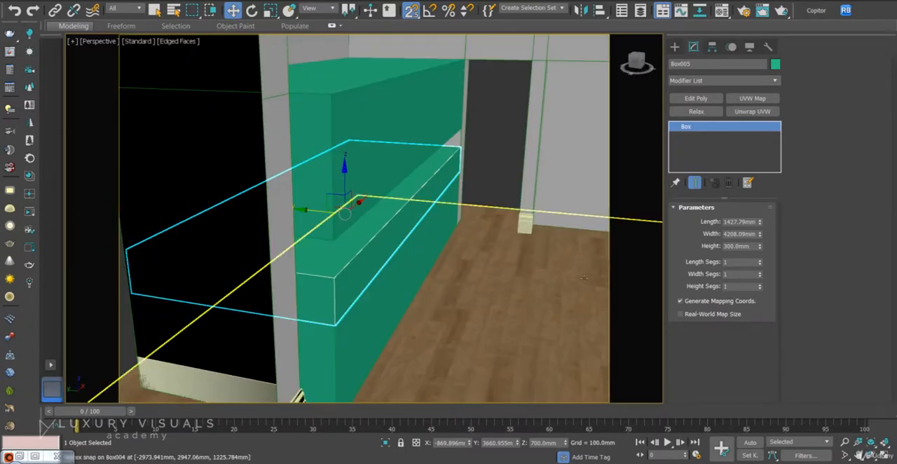
{"action": "left_click_drag", "start_coordinate": [760, 237], "coordinate": [760, 253]}
{"action": "right_click", "coordinate": [760, 252]}
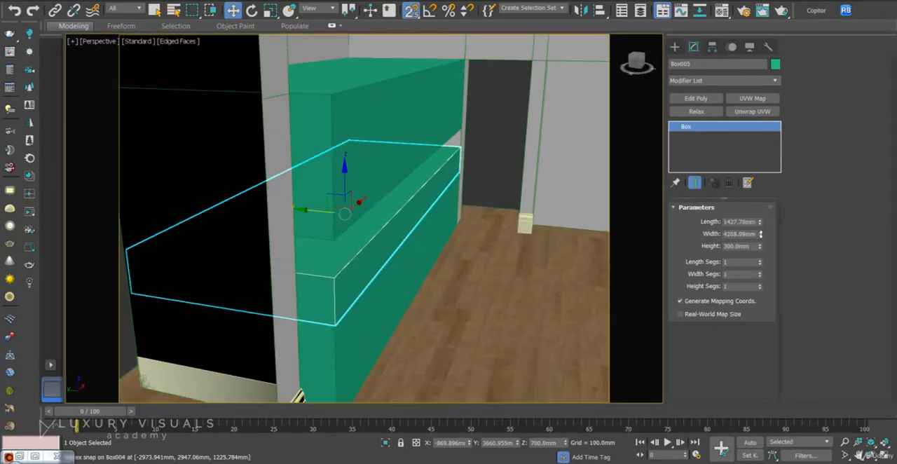
{"action": "double_click", "coordinate": [746, 222]}
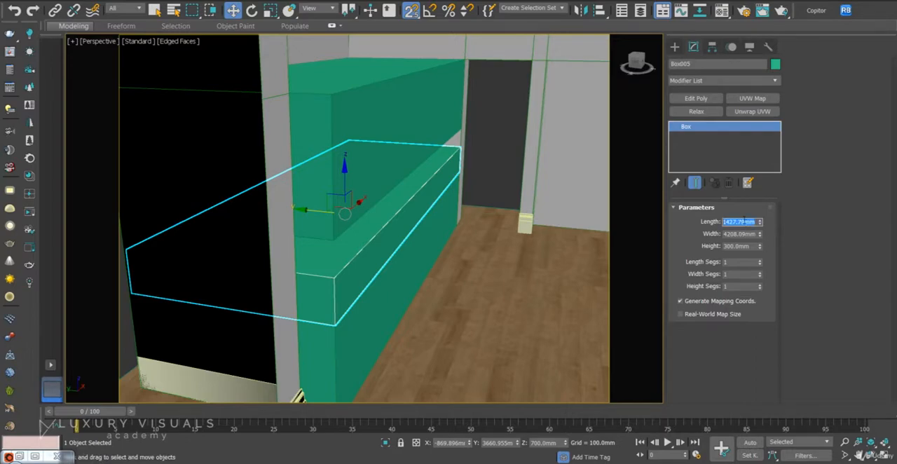
{"action": "type", "text": "150"}
{"action": "key", "text": "Return"}
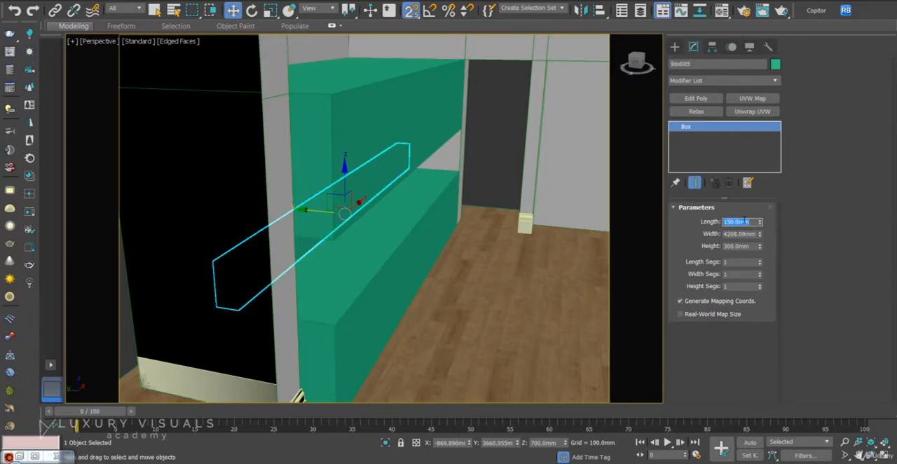
In the left view, snap the backsplash box horizontally to the rear edge of the lower cabinet box.
{"action": "middle_click_drag", "start_coordinate": [365, 235], "coordinate": [362, 208], "text": "alt"}
{"action": "key", "text": "alt+w"}
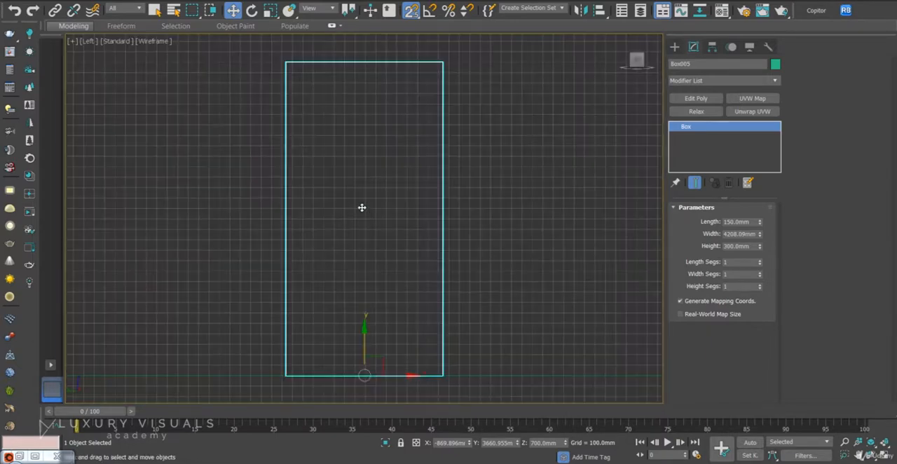
{"action": "scroll", "coordinate": [460, 207], "scroll_direction": "down", "scroll_amount": 5}
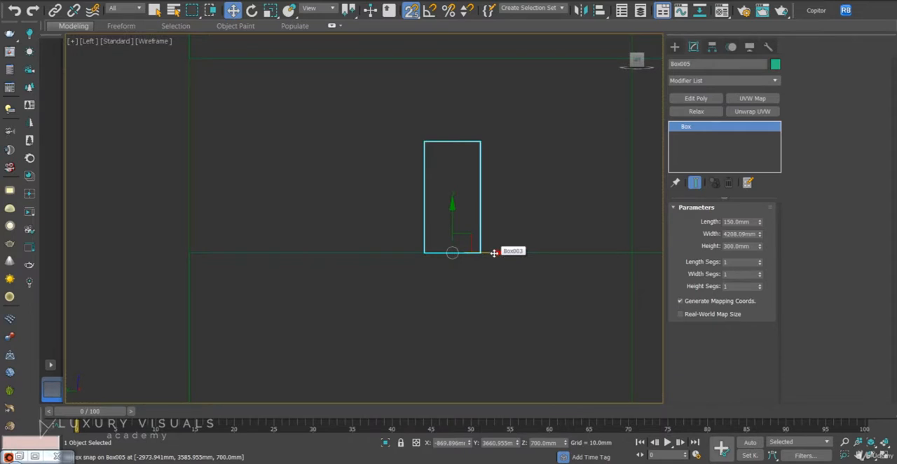
{"action": "left_click_drag", "start_coordinate": [494, 253], "coordinate": [217, 253]}
{"action": "middle_click_drag", "start_coordinate": [423, 192], "coordinate": [376, 251]}
{"action": "scroll", "coordinate": [377, 250], "scroll_direction": "down", "scroll_amount": 3}
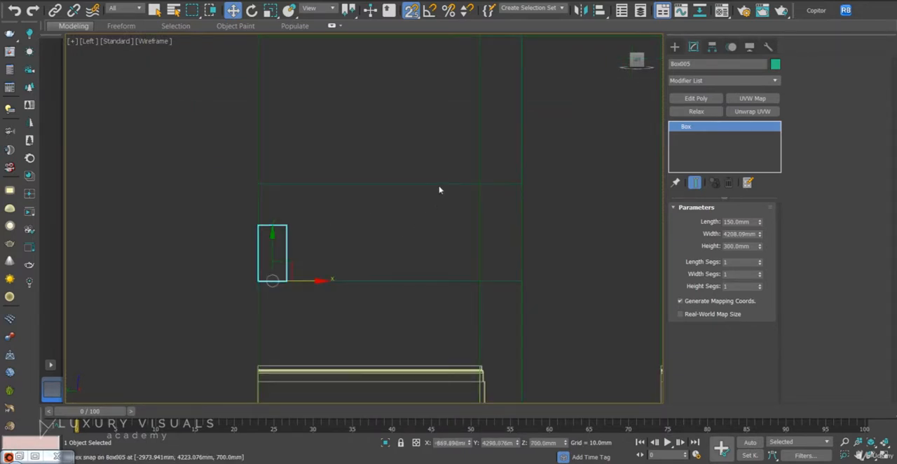
Add an Edit Poly modifier to the lower cabinet box and enter polygon editing in the camera view.
{"action": "left_click", "coordinate": [458, 280]}
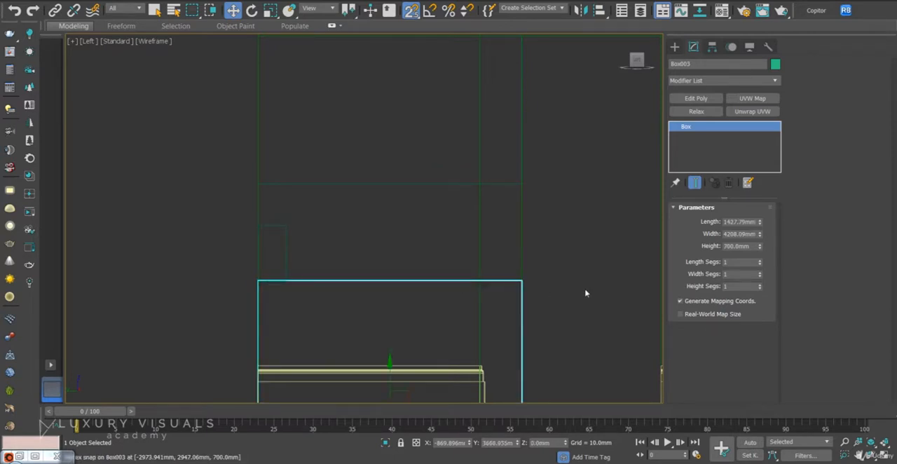
{"action": "left_click", "coordinate": [705, 98]}
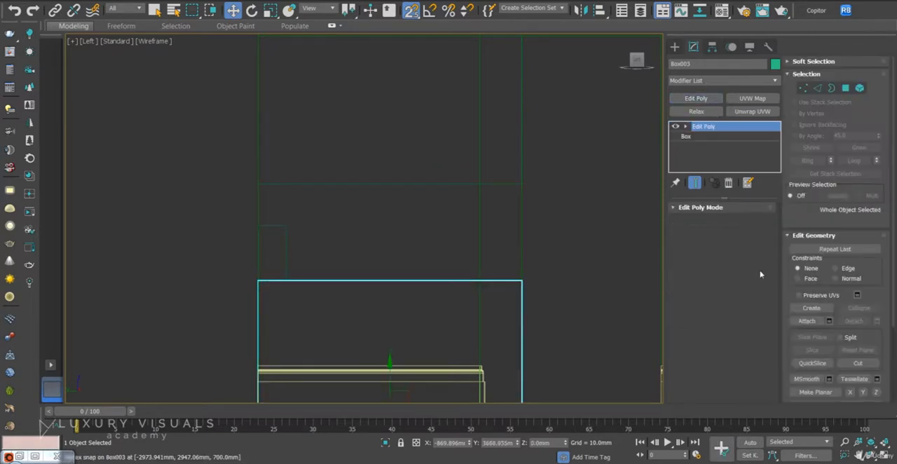
{"action": "left_click", "coordinate": [846, 88]}
{"action": "key", "text": "c"}
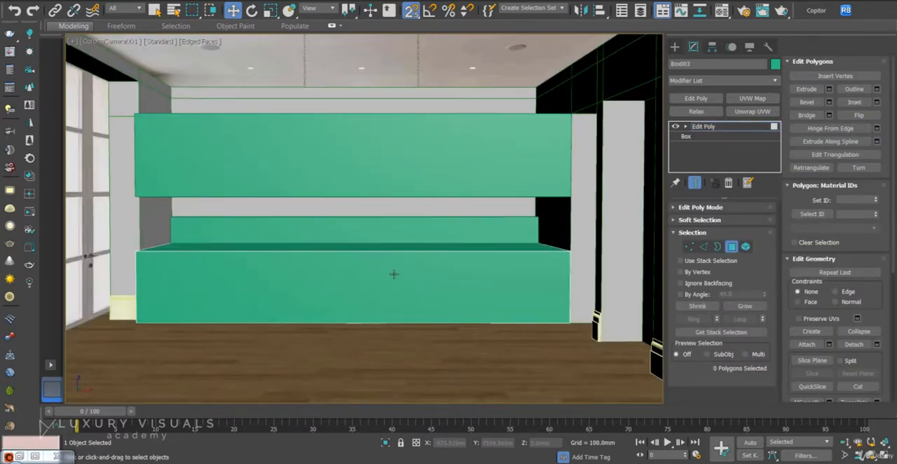
Move the lower cabinet box's front polygon back to Y about 3676 mm to match the photo, and finish polygon editing.
{"action": "left_click", "coordinate": [395, 274]}
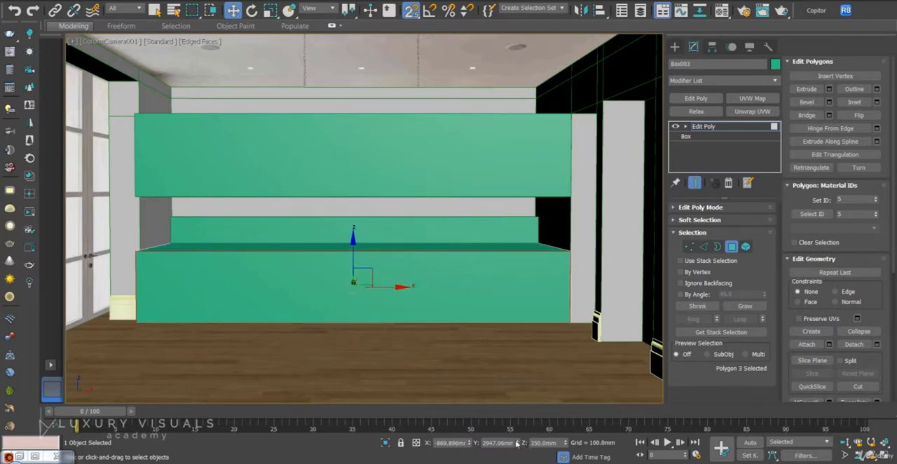
{"action": "left_click_drag", "start_coordinate": [516, 443], "coordinate": [515, 403]}
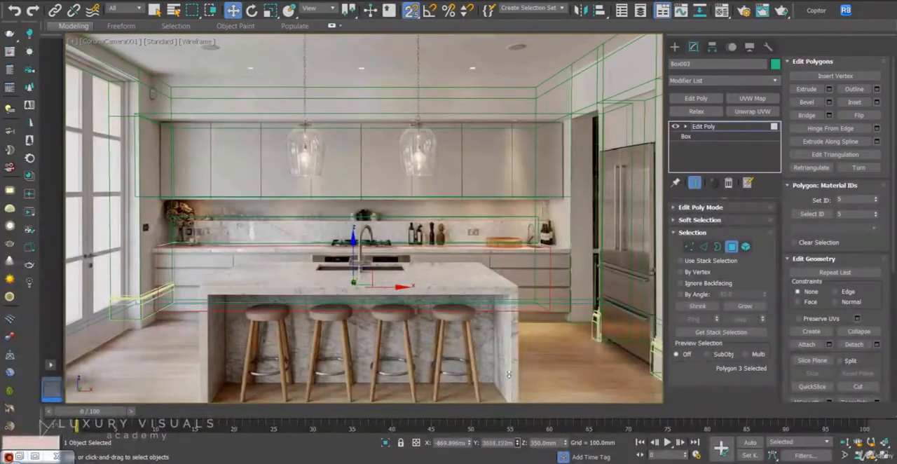
{"action": "left_click_drag", "start_coordinate": [509, 374], "coordinate": [503, 366]}
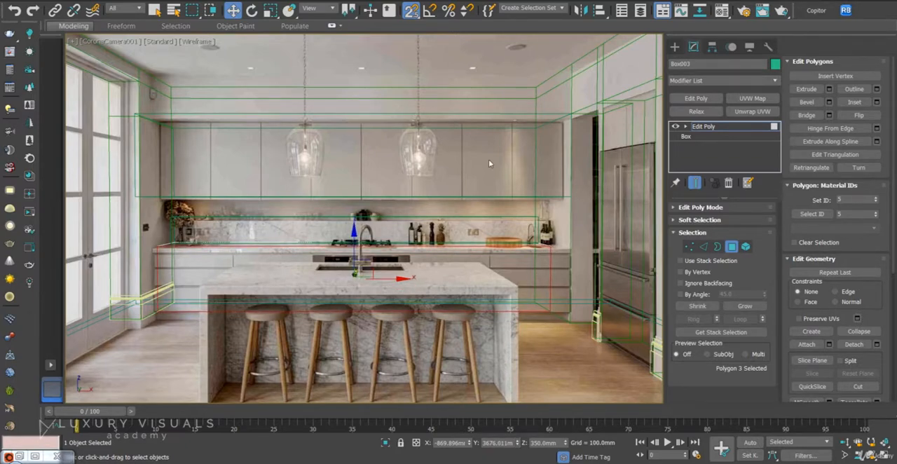
{"action": "key", "text": "F3"}
{"action": "left_click", "coordinate": [731, 245]}
In the top wireframe view with the grid hidden, add an Edit Poly modifier to the upper cabinet box and enter vertex editing.
{"action": "left_click", "coordinate": [532, 174]}
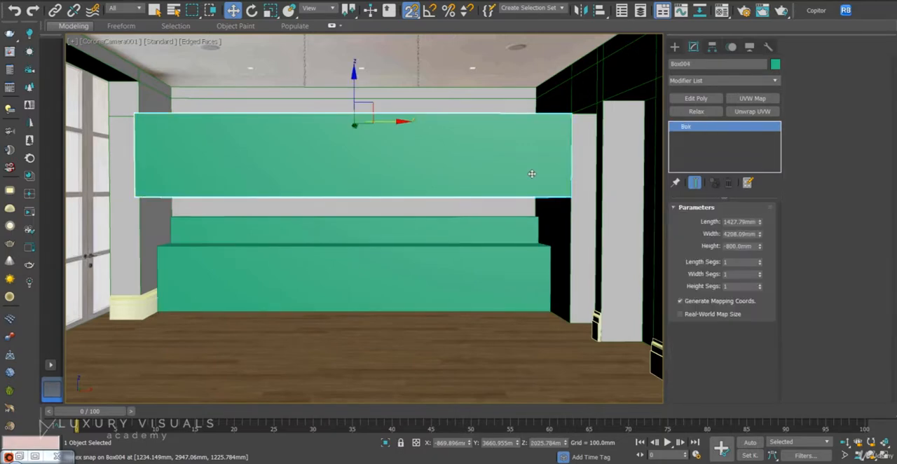
{"action": "key", "text": "t"}
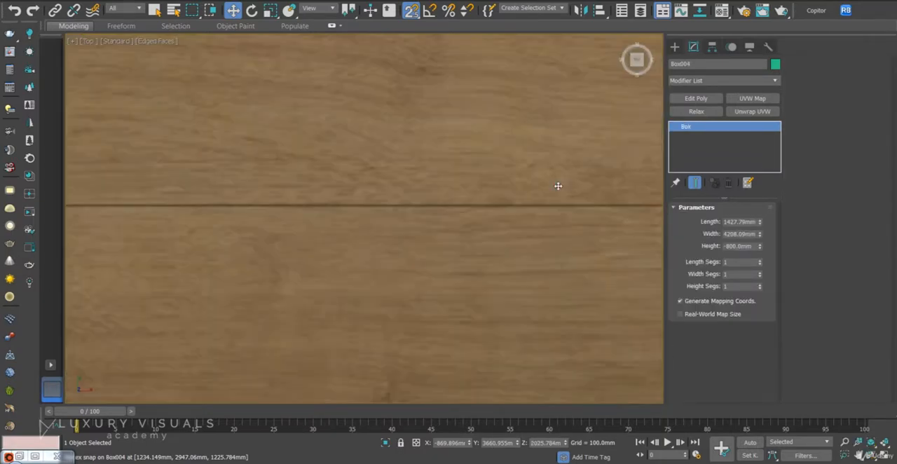
{"action": "key", "text": "F3"}
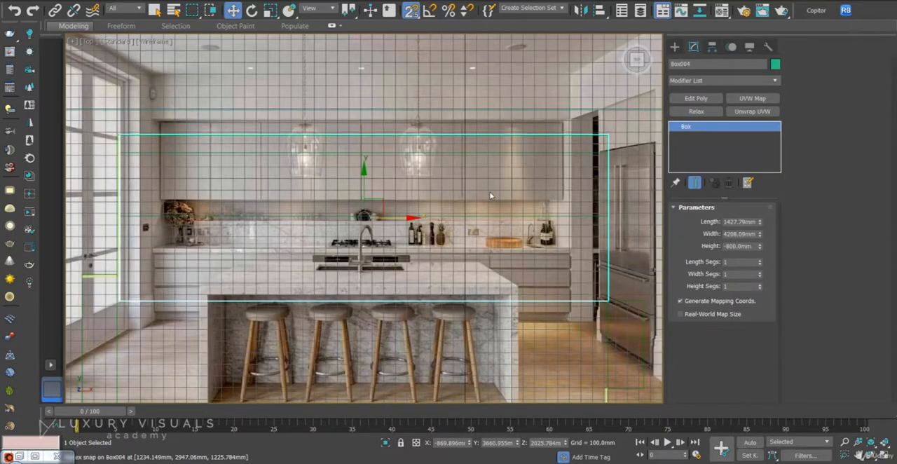
{"action": "key", "text": "g"}
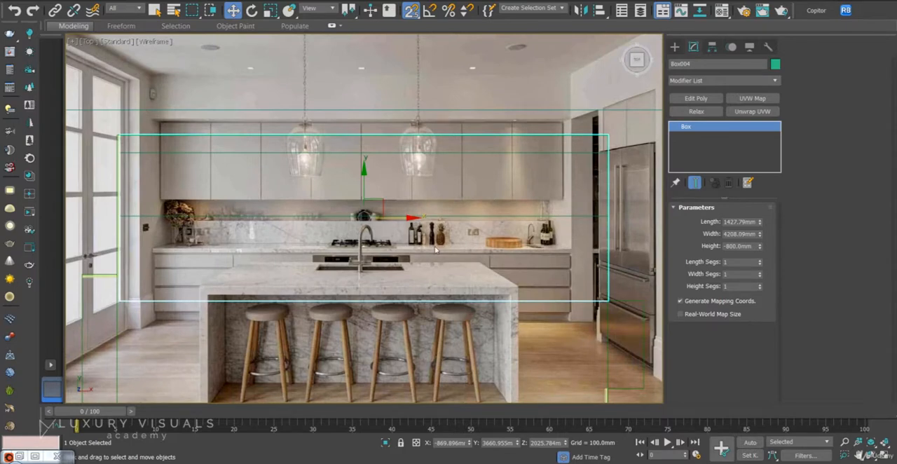
{"action": "left_click", "coordinate": [696, 98]}
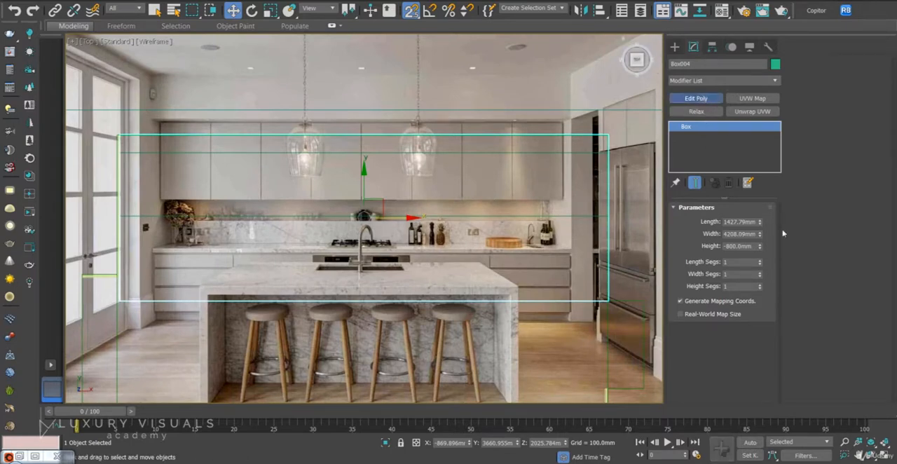
{"action": "left_click", "coordinate": [803, 87]}
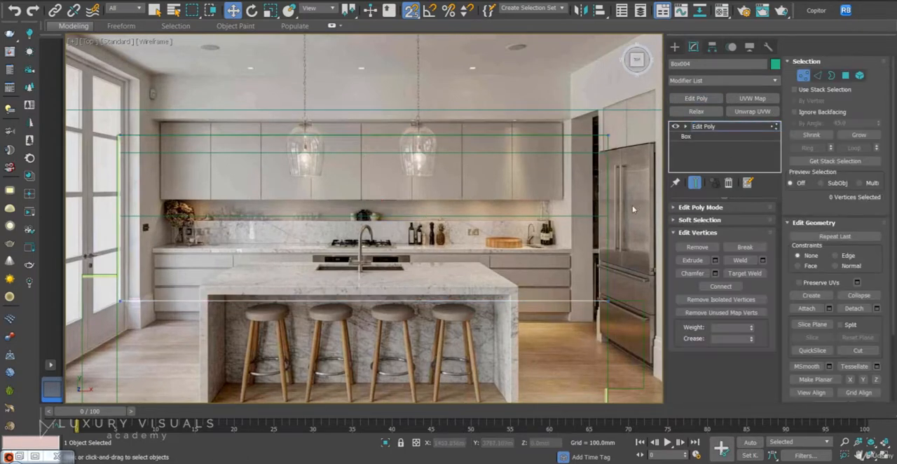
Snap the upper cabinet box's front vertices back to the lower cabinet's front edge and check the shaded camera view.
{"action": "left_click_drag", "start_coordinate": [256, 353], "coordinate": [75, 355]}
{"action": "scroll", "coordinate": [316, 291], "scroll_direction": "down", "scroll_amount": 2}
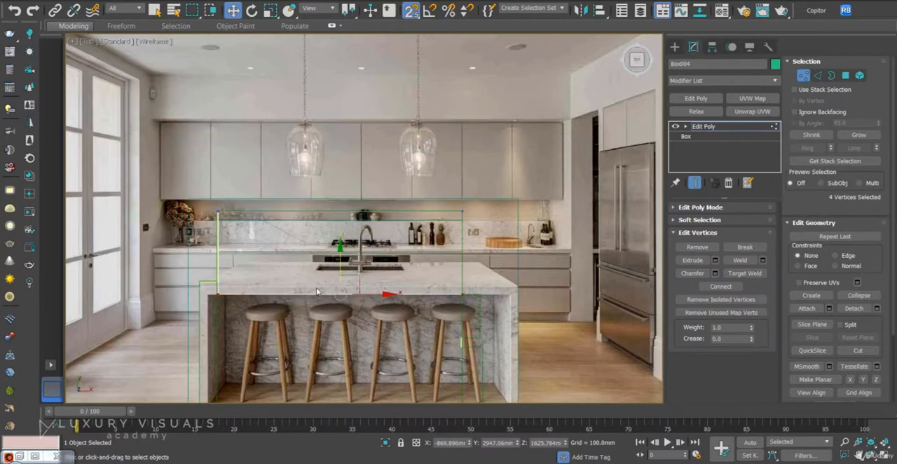
{"action": "left_click_drag", "start_coordinate": [348, 257], "coordinate": [349, 198]}
{"action": "left_click", "coordinate": [803, 75]}
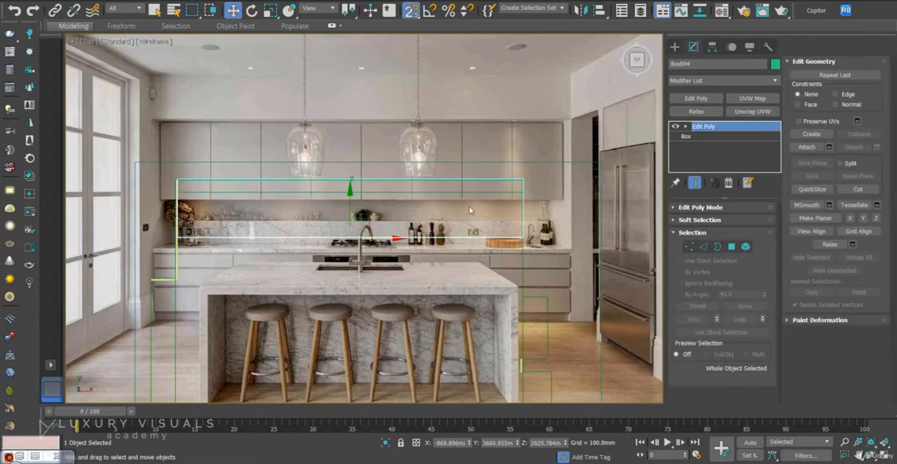
{"action": "key", "text": "c"}
{"action": "key", "text": "F3"}
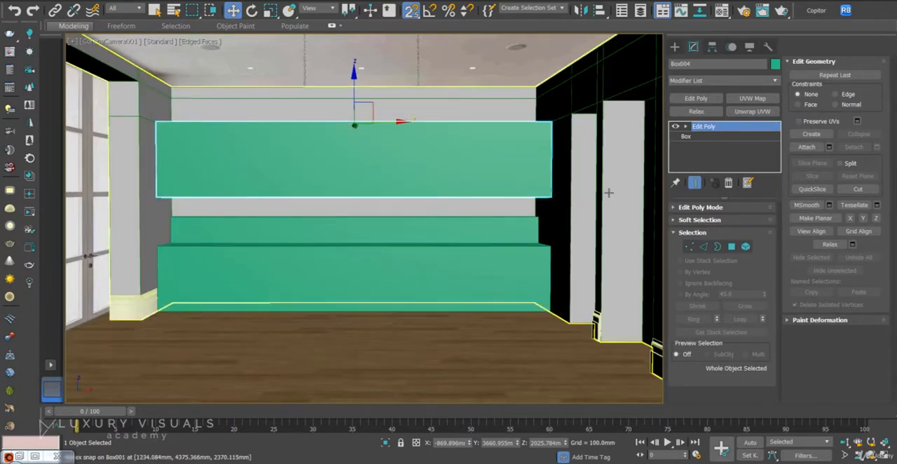
In the top view, copy the lower cabinet box forward along Y as an independent copy named Box006 for the island.
{"action": "left_click", "coordinate": [424, 262]}
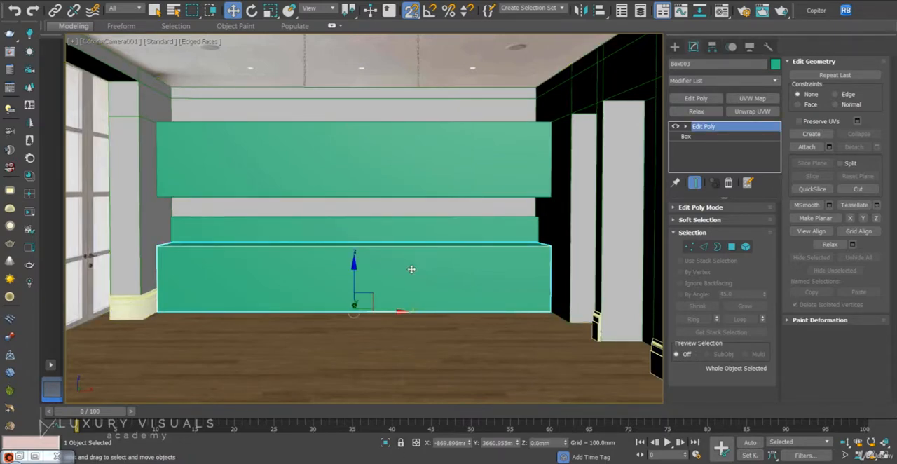
{"action": "key", "text": "F3"}
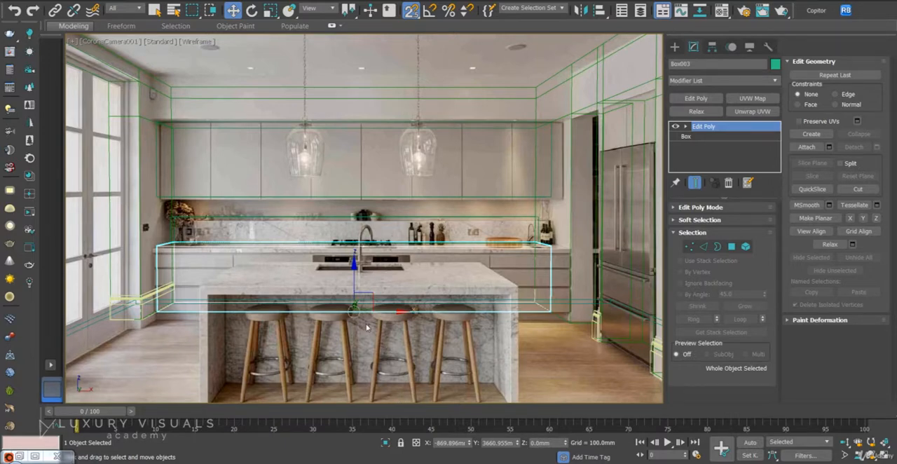
{"action": "key", "text": "t"}
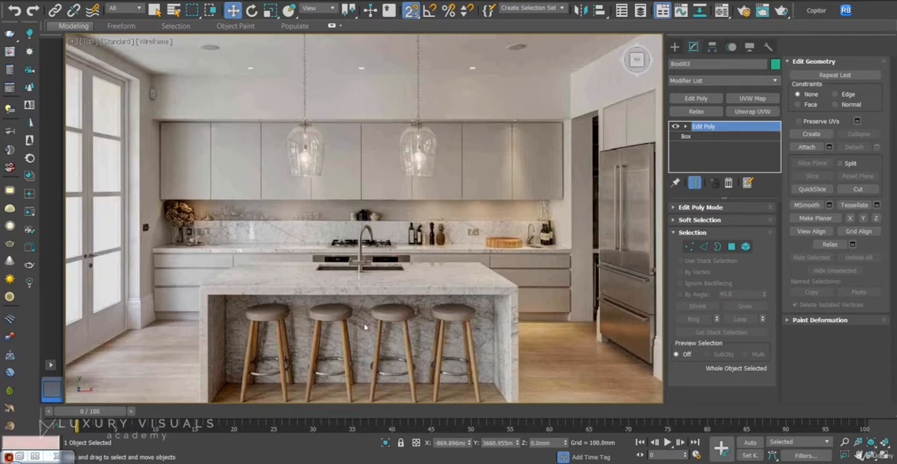
{"action": "key", "text": "z"}
{"action": "scroll", "coordinate": [383, 215], "scroll_direction": "down", "scroll_amount": 5}
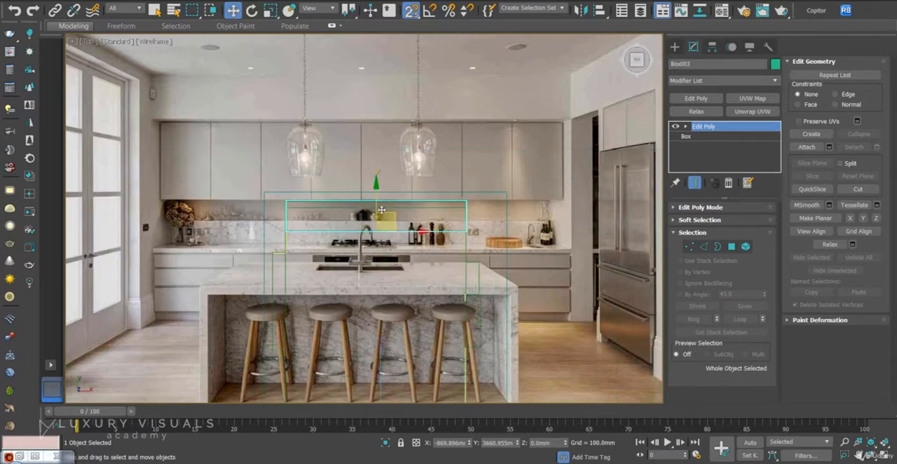
{"action": "mouse_move", "coordinate": [376, 194]}
{"action": "left_mouse_down", "text": "shift"}
{"action": "mouse_move", "coordinate": [378, 365]}
{"action": "mouse_move", "coordinate": [378, 332]}
{"action": "left_mouse_up", "text": "shift"}
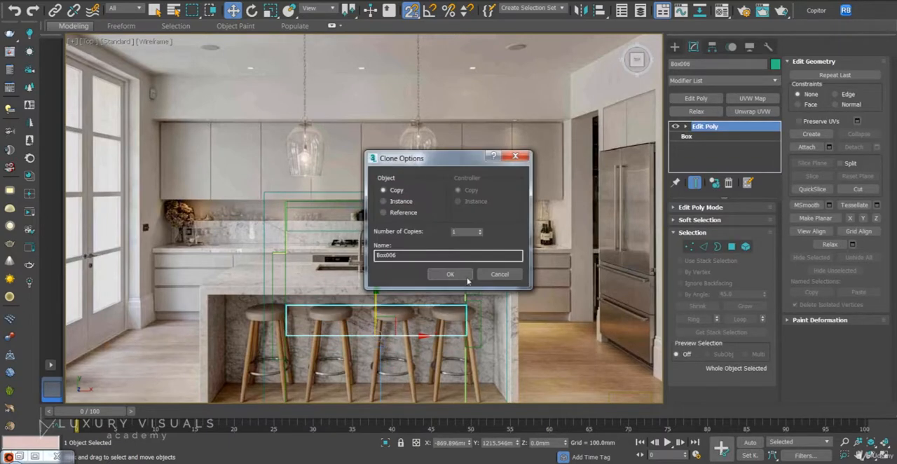
{"action": "left_click", "coordinate": [456, 276]}
{"action": "middle_click_drag", "start_coordinate": [501, 303], "coordinate": [470, 260]}
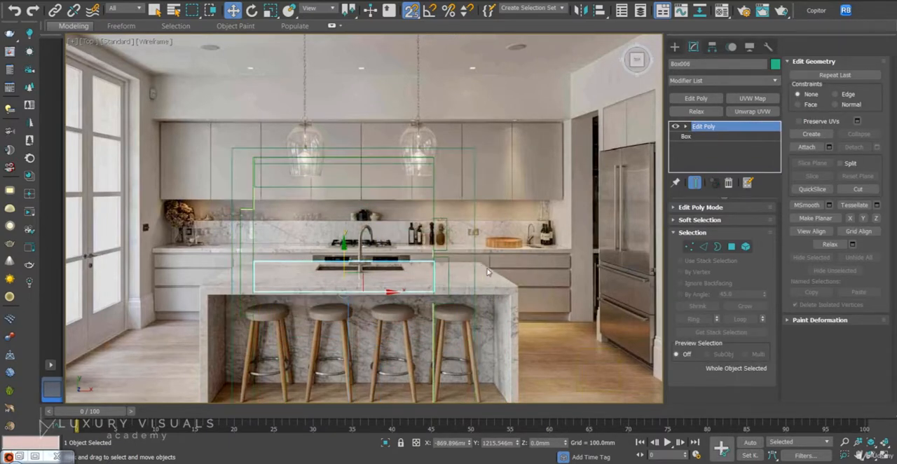
Set the top view's background to the interface solid color and move the island box to Y about 1314 mm.
{"action": "key", "text": "alt+b"}
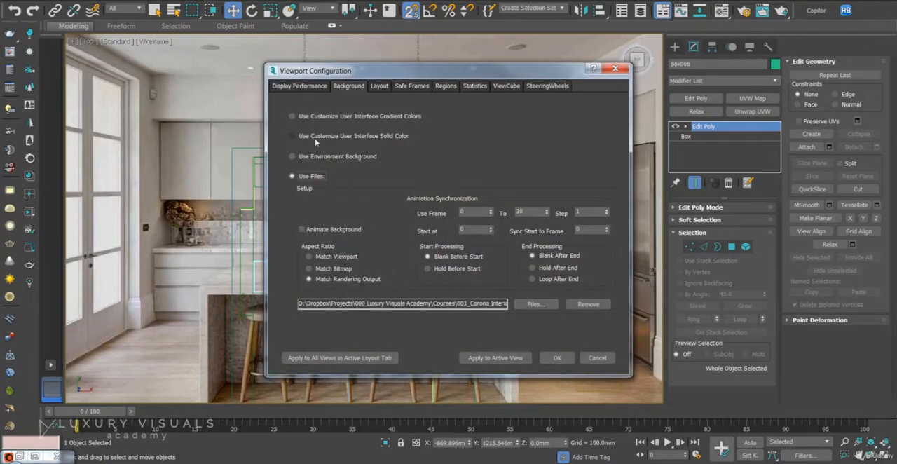
{"action": "left_click", "coordinate": [315, 137]}
{"action": "left_click", "coordinate": [516, 359]}
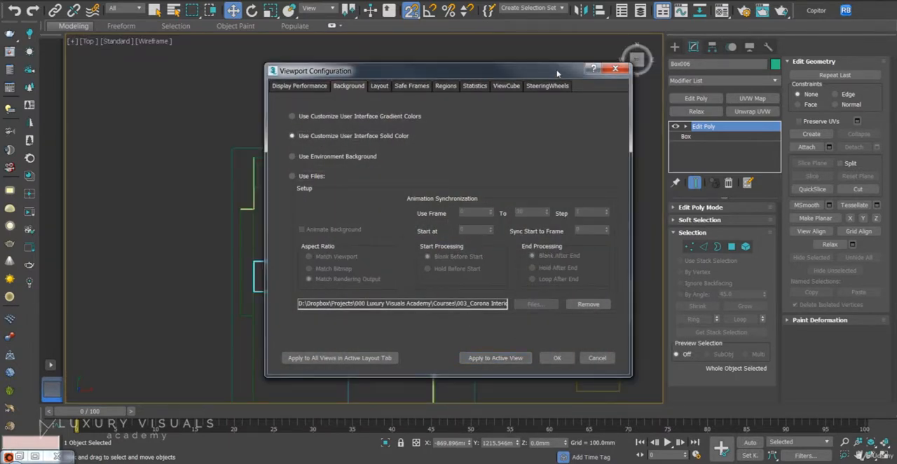
{"action": "left_click_drag", "start_coordinate": [557, 74], "coordinate": [794, 97]}
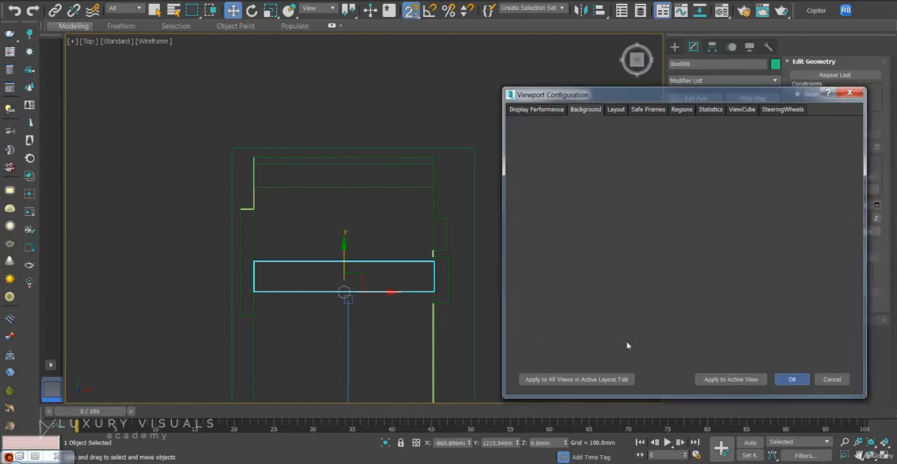
{"action": "left_click_drag", "start_coordinate": [345, 256], "coordinate": [344, 288]}
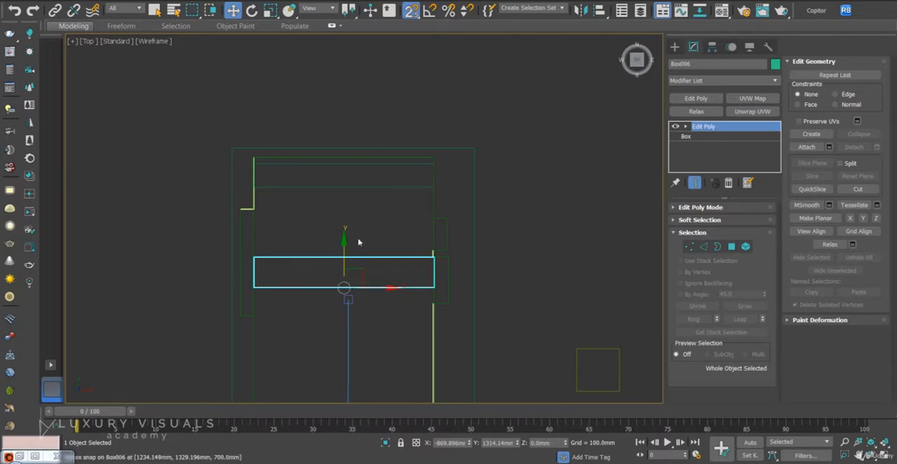
Restore the reference photo file as the camera view's background and display the safe frame.
{"action": "key", "text": "c"}
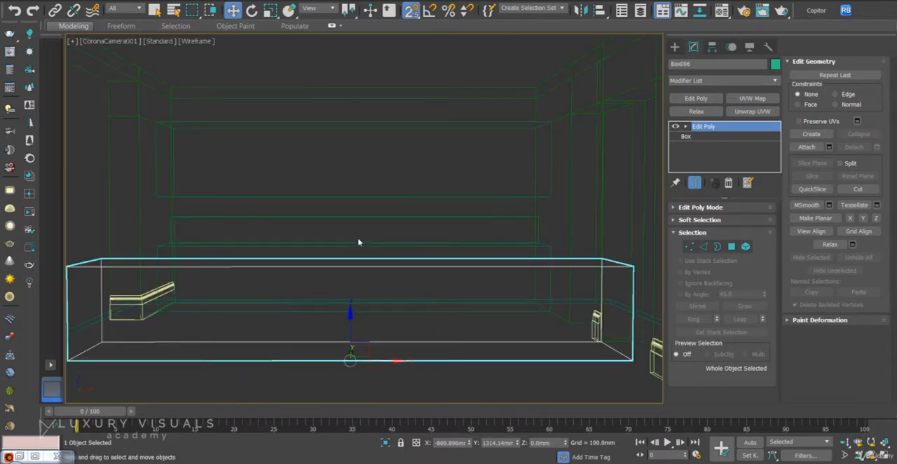
{"action": "key", "text": "alt+b"}
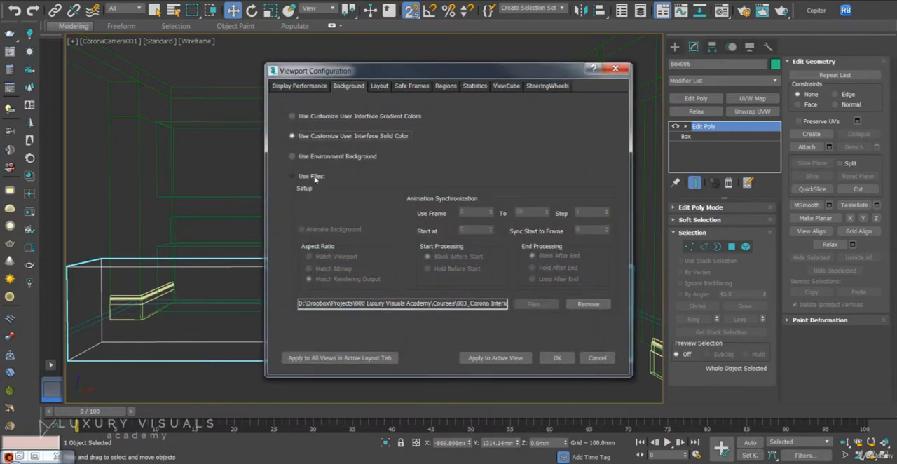
{"action": "left_click", "coordinate": [314, 178]}
{"action": "left_click", "coordinate": [530, 360]}
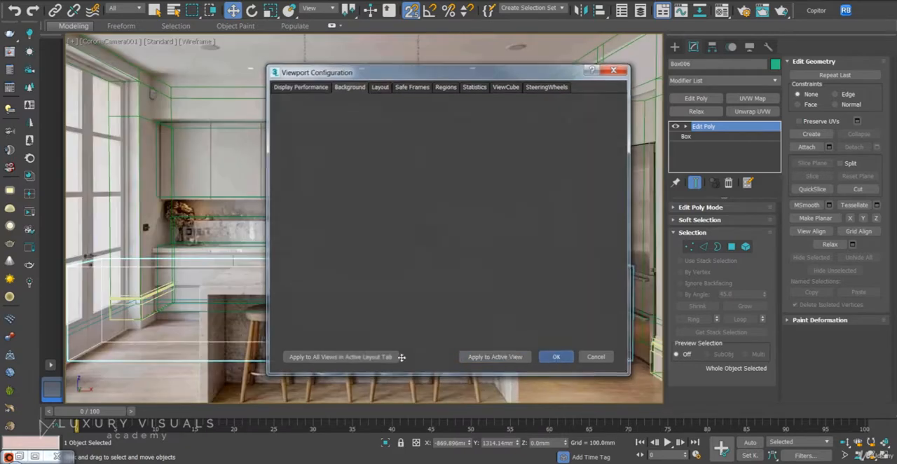
{"action": "key", "text": "shift+f"}
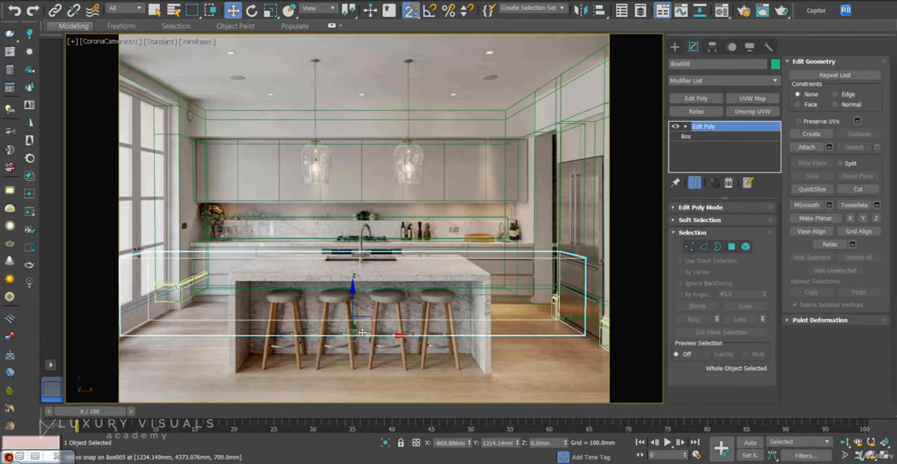
Move the island box forward to Y about 143 mm and bring its right-end vertices in to the photographed island's right edge.
{"action": "left_click_drag", "start_coordinate": [518, 446], "coordinate": [624, 83]}
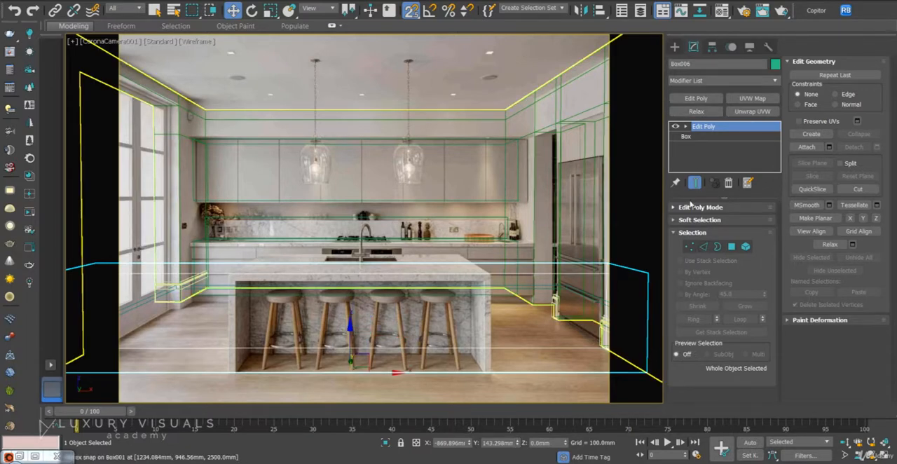
{"action": "left_click", "coordinate": [690, 246]}
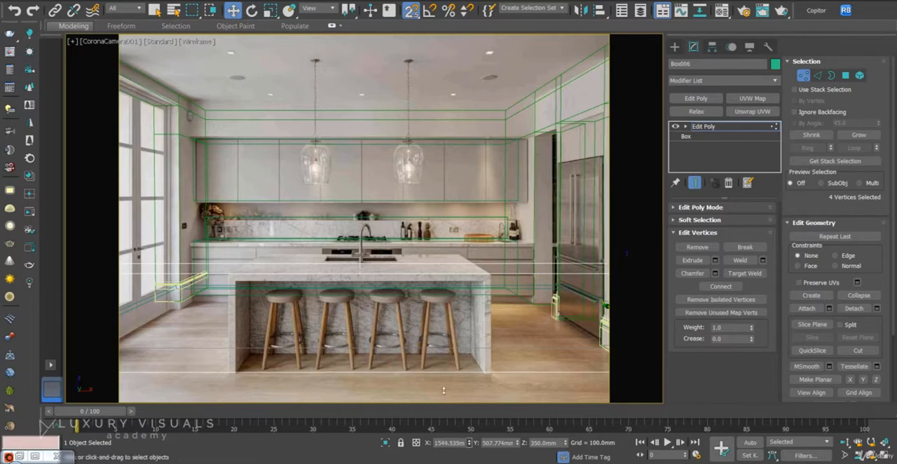
{"action": "left_click_drag", "start_coordinate": [468, 444], "coordinate": [493, 96]}
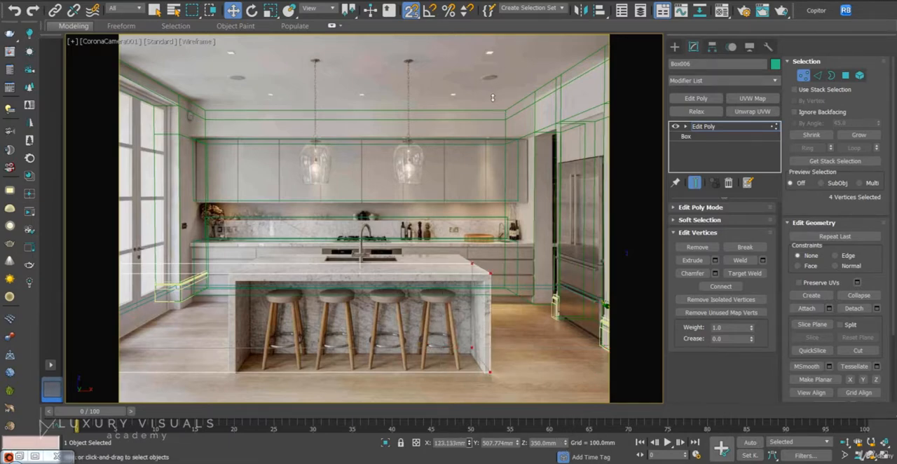
Select the island box's left-end vertices in the top view and move them along X to the photographed island's left edge.
{"action": "key", "text": "t"}
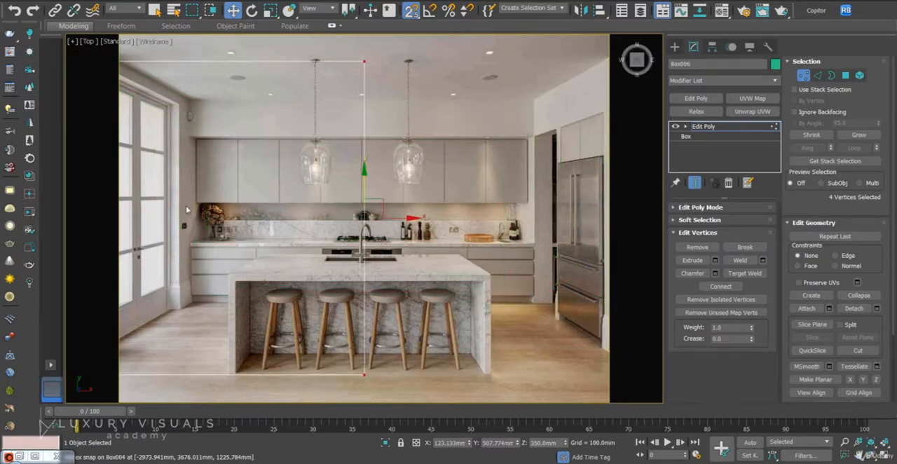
{"action": "middle_click_drag", "start_coordinate": [201, 218], "coordinate": [439, 229]}
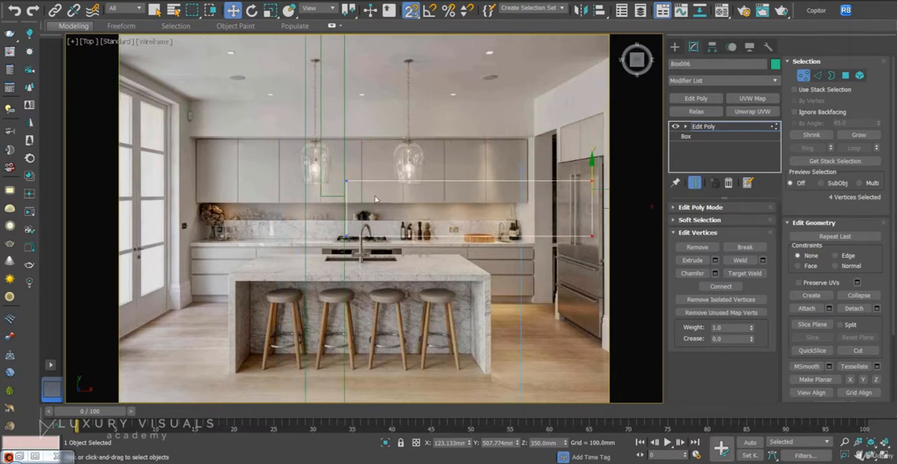
{"action": "left_click_drag", "start_coordinate": [384, 124], "coordinate": [282, 300]}
{"action": "key", "text": "c"}
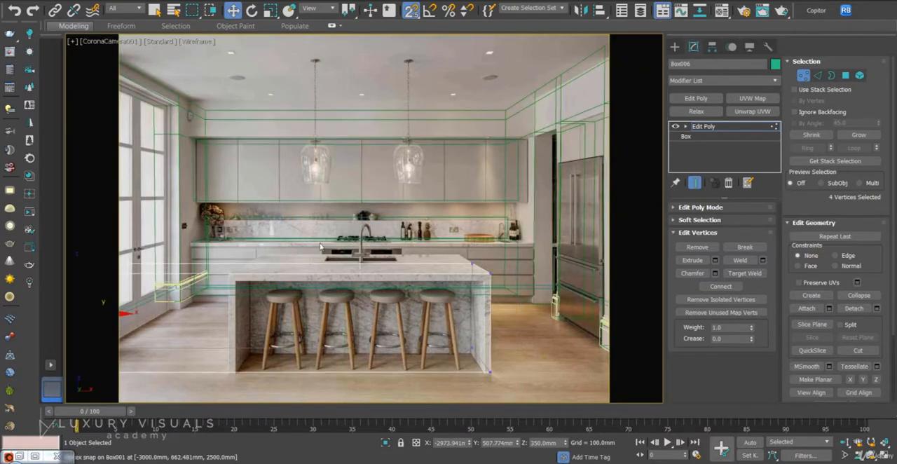
{"action": "left_click_drag", "start_coordinate": [469, 444], "coordinate": [449, 279]}
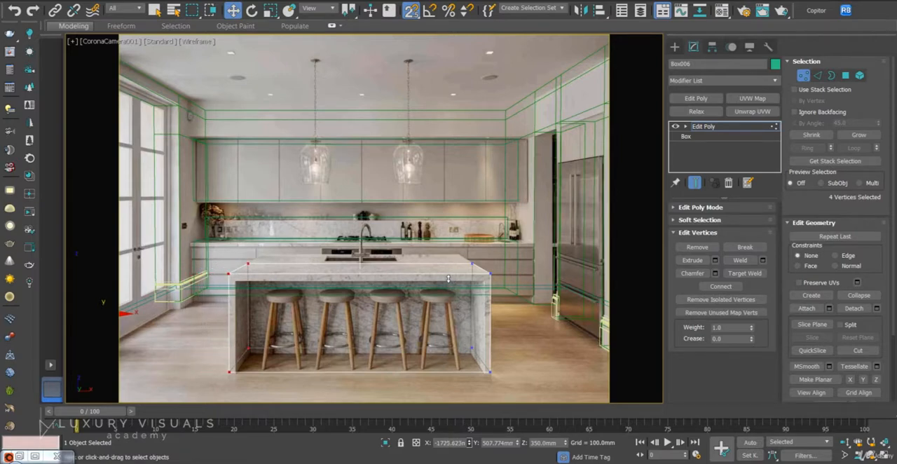
Select the island box's four rear vertices and move them back along Y to the photographed countertop's rear edge.
{"action": "left_click", "coordinate": [507, 227]}
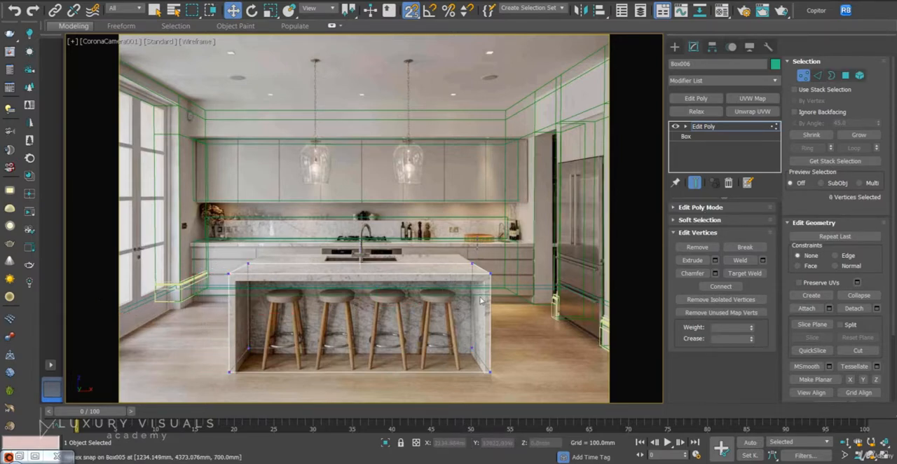
{"action": "left_click_drag", "start_coordinate": [246, 392], "coordinate": [246, 390]}
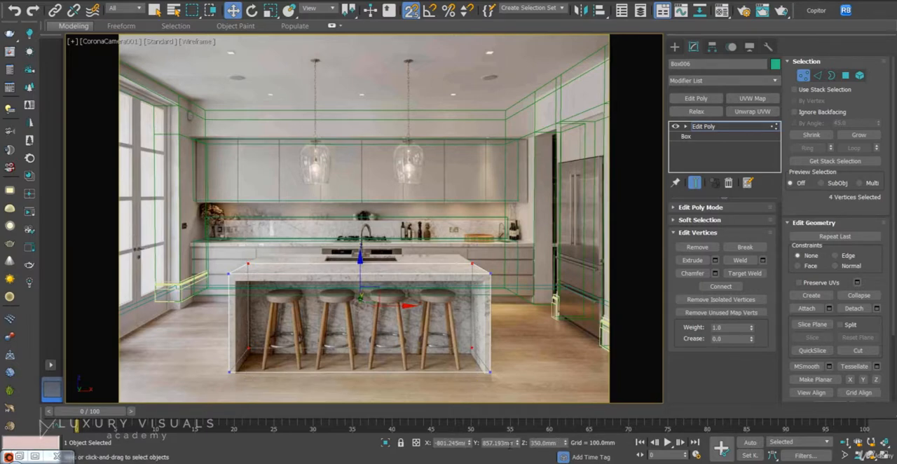
{"action": "left_click_drag", "start_coordinate": [517, 442], "coordinate": [507, 353]}
Lower the lower cabinet box's top polygon to Z about 617 mm, matching the photographed cabinet top.
{"action": "key", "text": "F3"}
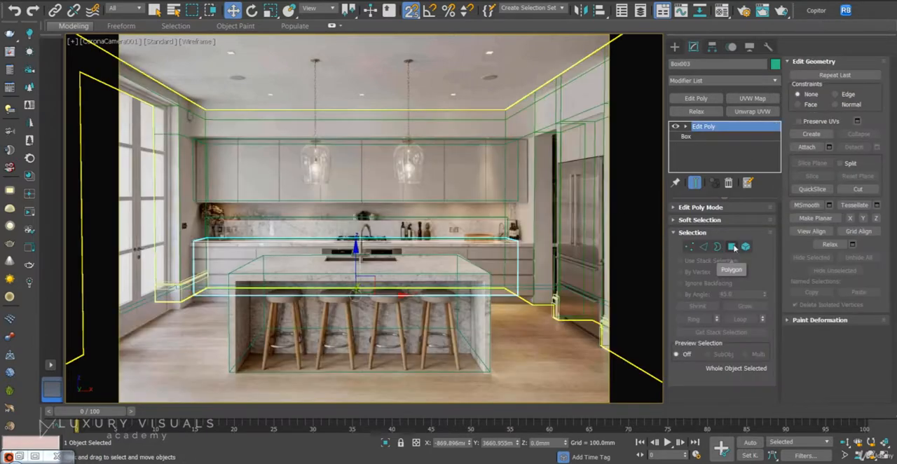
{"action": "left_click", "coordinate": [731, 247]}
{"action": "left_click", "coordinate": [475, 240]}
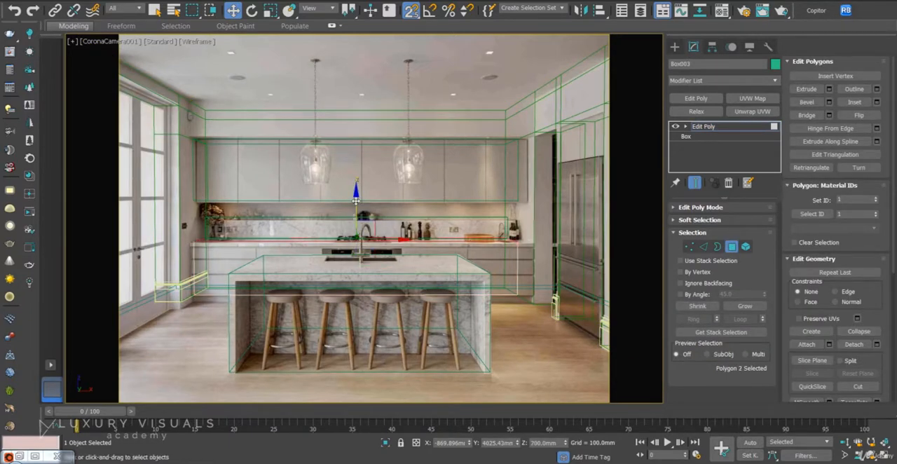
{"action": "left_click_drag", "start_coordinate": [356, 200], "coordinate": [354, 251]}
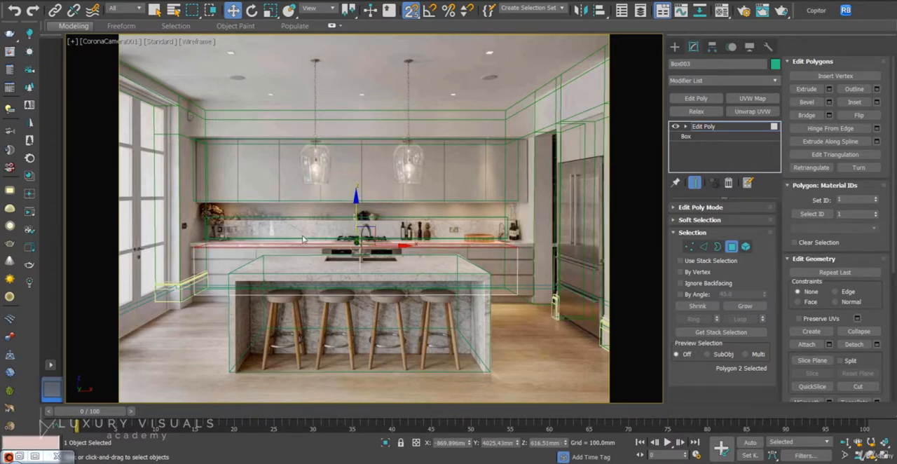
{"action": "left_click", "coordinate": [732, 247]}
Lower the backsplash box in the front view, snapping its base to the lower cabinet's top at Z 616.51 mm.
{"action": "left_click", "coordinate": [478, 237]}
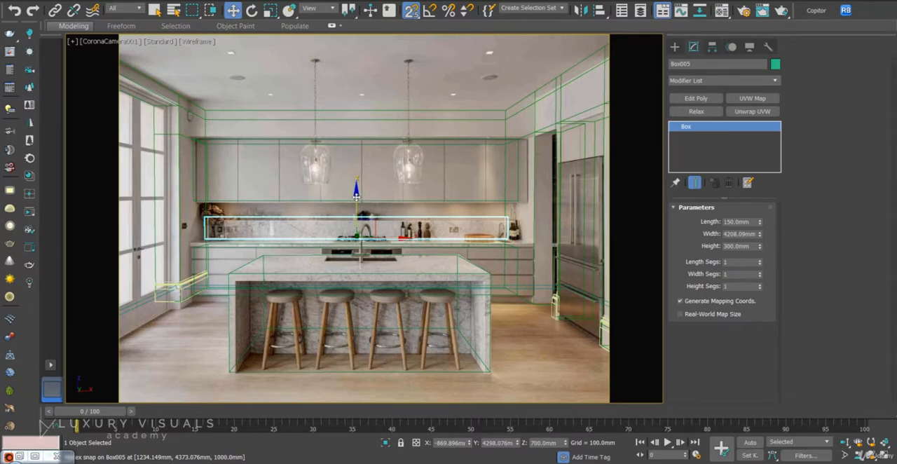
{"action": "left_click_drag", "start_coordinate": [356, 197], "coordinate": [256, 187]}
{"action": "key", "text": "s"}
{"action": "left_click_drag", "start_coordinate": [356, 183], "coordinate": [197, 248]}
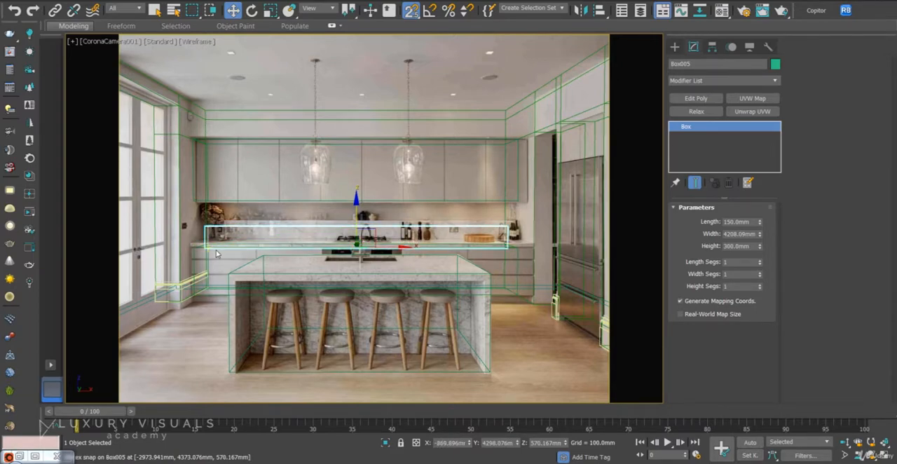
{"action": "key", "text": "f"}
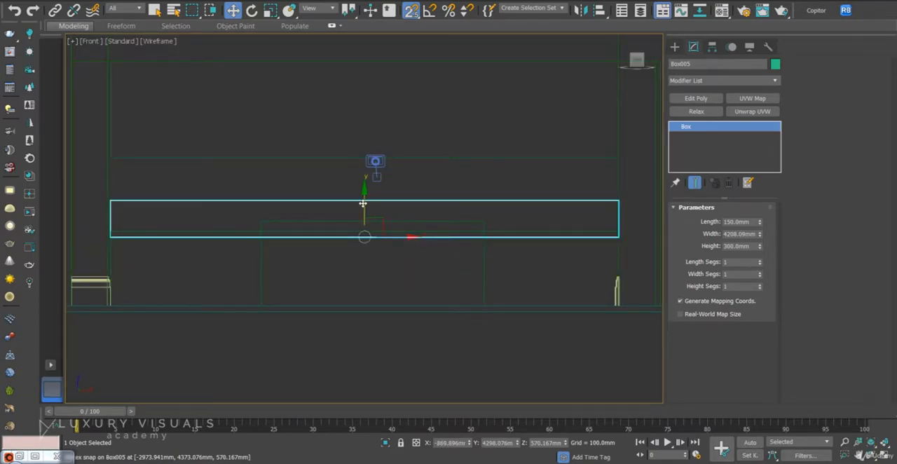
{"action": "left_click_drag", "start_coordinate": [362, 203], "coordinate": [114, 232]}
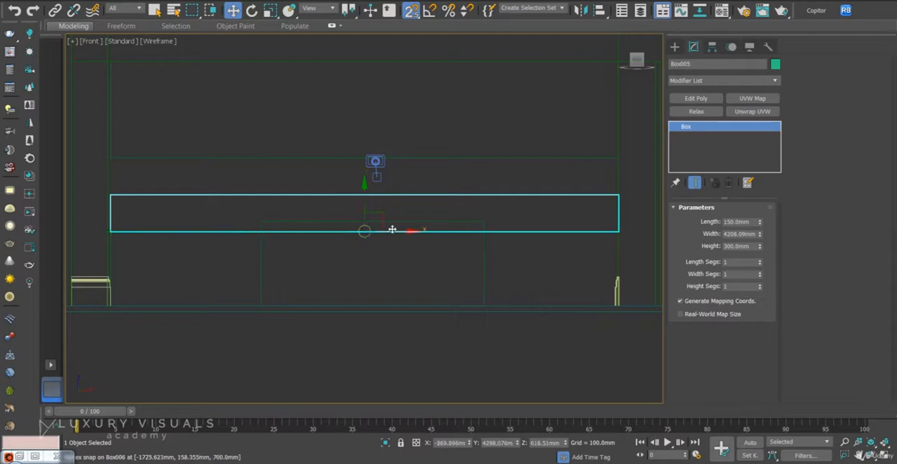
{"action": "key", "text": "c"}
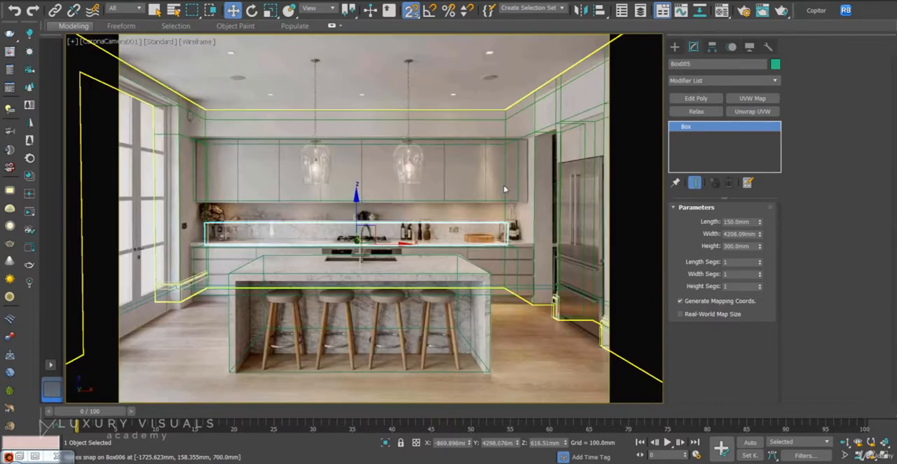
Clone the lower cabinet box upward as one copy standing on the cabinet's top at Z about 617 mm.
{"action": "left_click", "coordinate": [509, 257]}
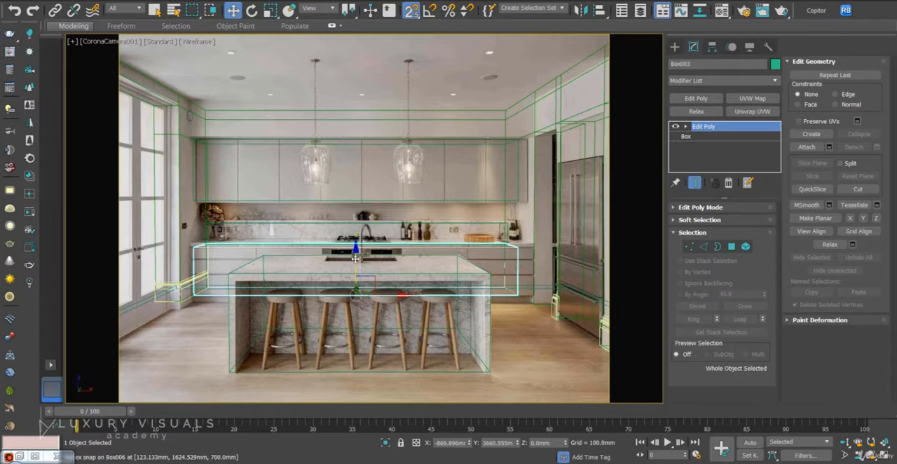
{"action": "mouse_move", "coordinate": [355, 259]}
{"action": "left_mouse_down", "text": "shift"}
{"action": "mouse_move", "coordinate": [442, 227]}
{"action": "mouse_move", "coordinate": [520, 238]}
{"action": "mouse_move", "coordinate": [515, 247]}
{"action": "left_mouse_up", "text": "shift"}
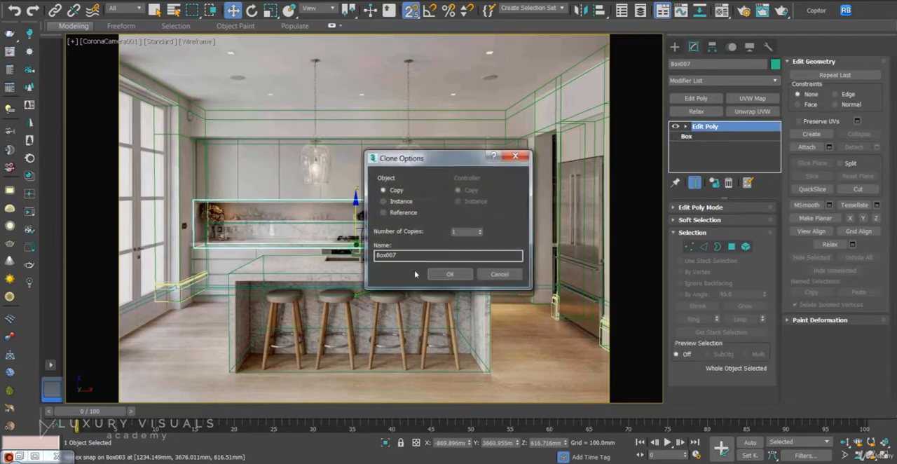
{"action": "left_click", "coordinate": [451, 275]}
Set the copied box's base height to 125 mm to form the countertop slab.
{"action": "left_click", "coordinate": [717, 137]}
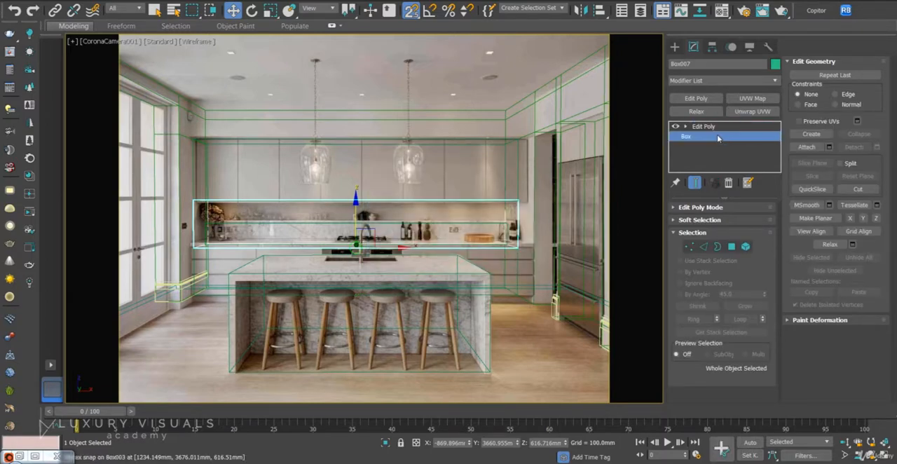
{"action": "left_click", "coordinate": [719, 247]}
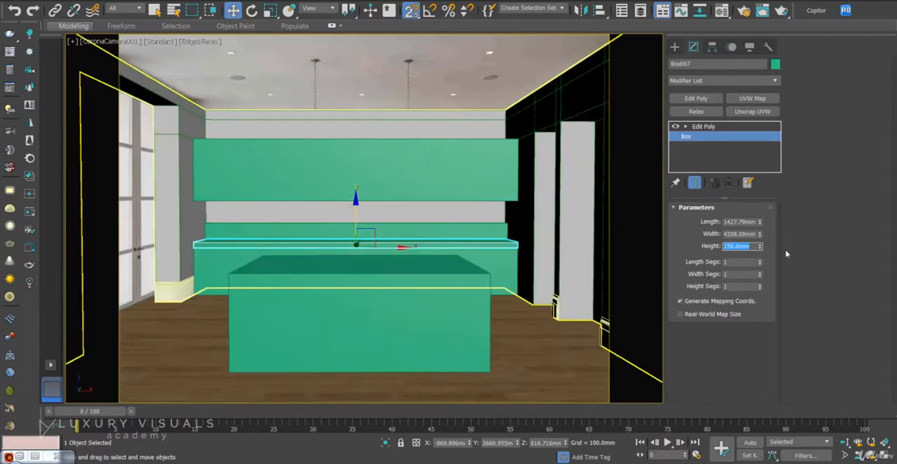
{"action": "type", "text": "125"}
{"action": "key", "text": "Return"}
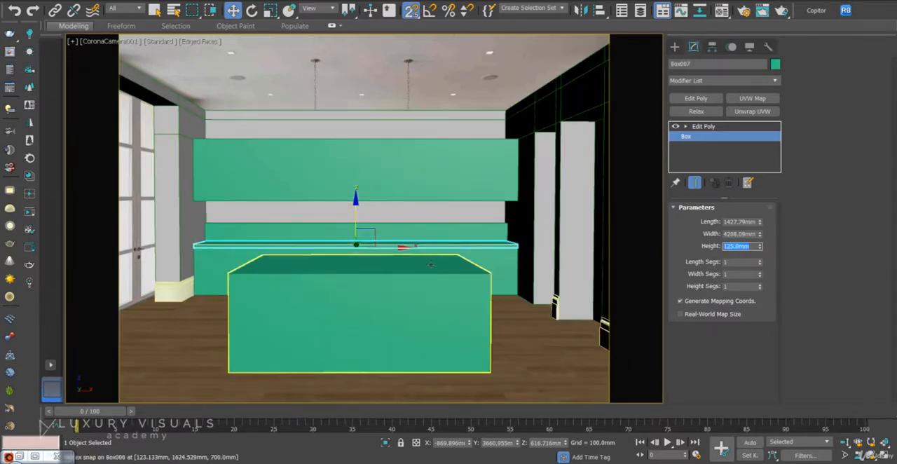
{"action": "right_click", "coordinate": [550, 239]}
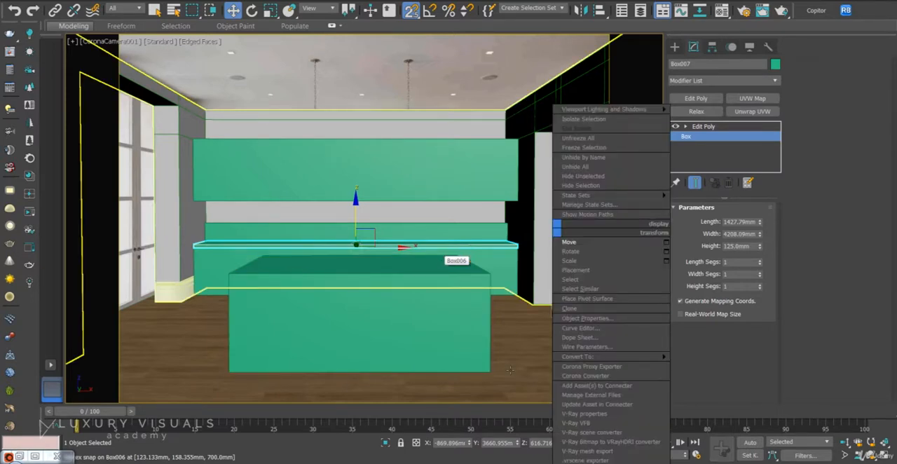
Connect the island box's vertical edge ring with one loop and raise it to Z about 643 mm, under the photographed countertop.
{"action": "left_click", "coordinate": [444, 316]}
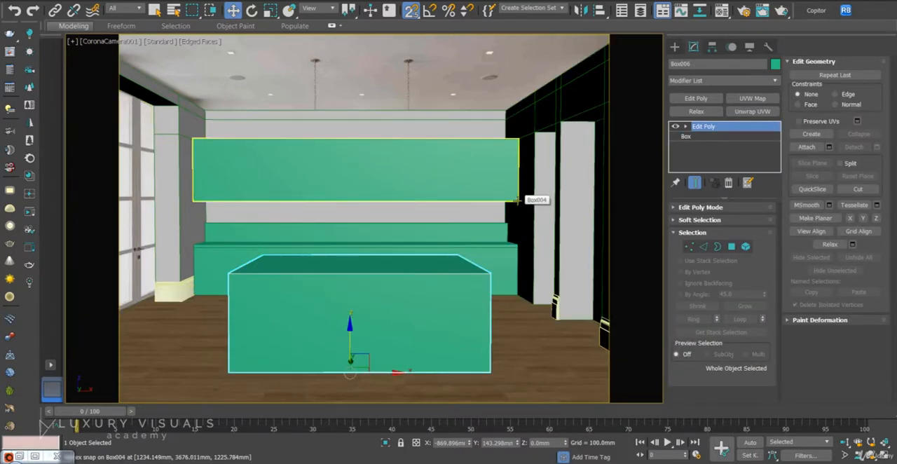
{"action": "left_click", "coordinate": [704, 246]}
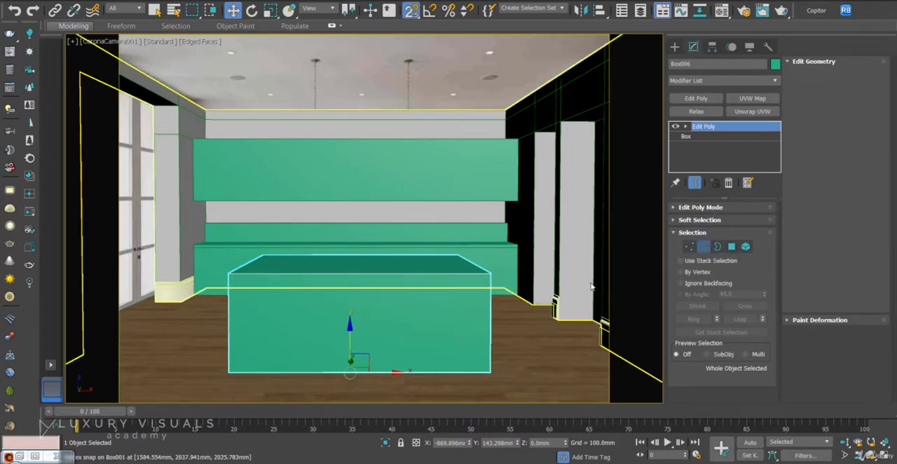
{"action": "left_click", "coordinate": [492, 322]}
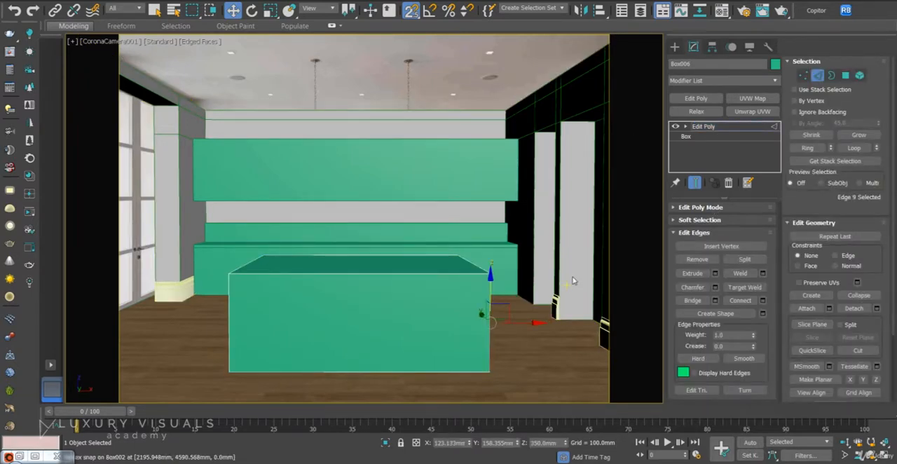
{"action": "key", "text": "F3"}
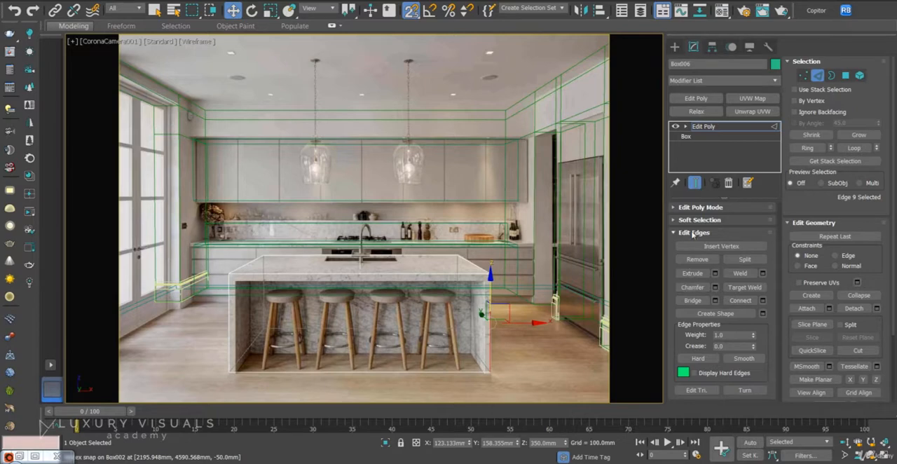
{"action": "left_click", "coordinate": [807, 146]}
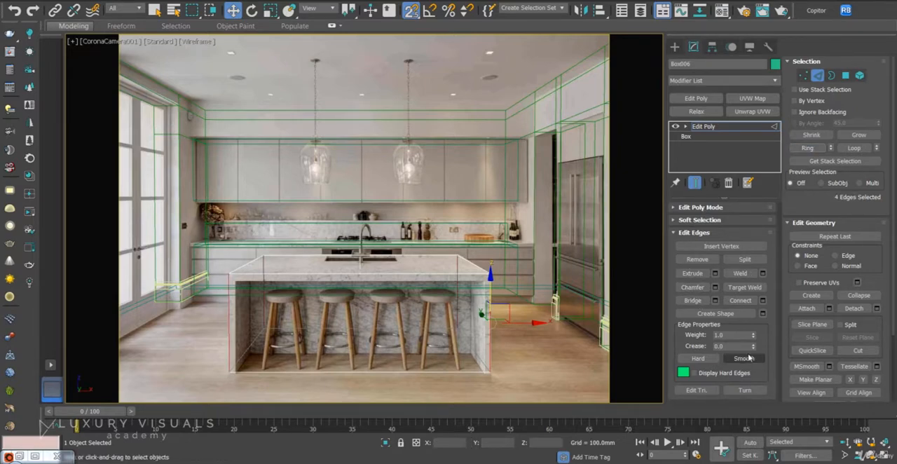
{"action": "left_click", "coordinate": [740, 303]}
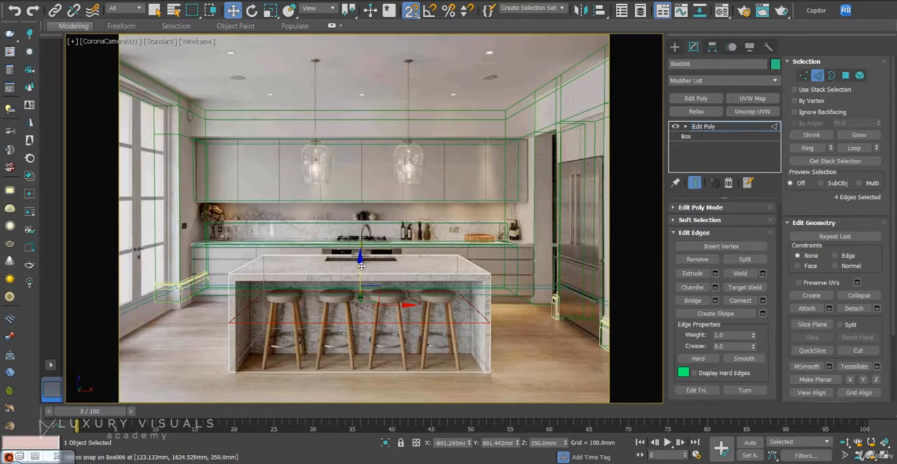
{"action": "left_click_drag", "start_coordinate": [361, 265], "coordinate": [358, 232]}
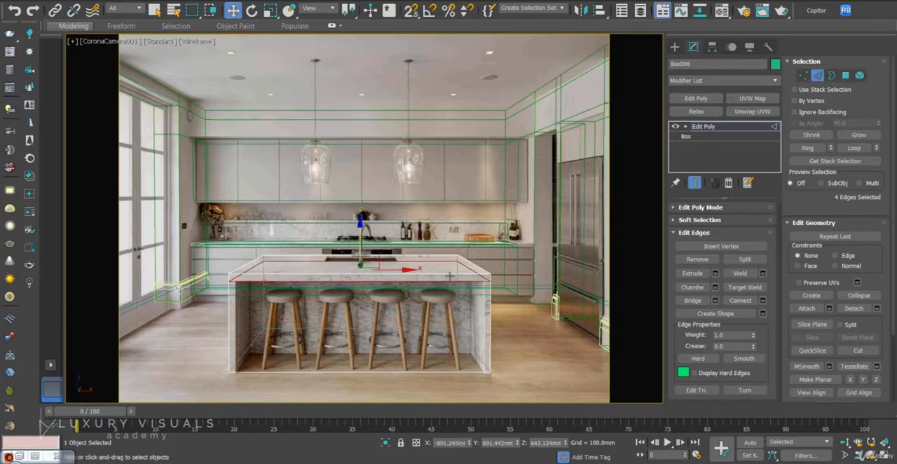
Connect the island's lengthwise edge ring with 2 segments and a pinch of 92, marking the side panels' thickness.
{"action": "left_click", "coordinate": [451, 374]}
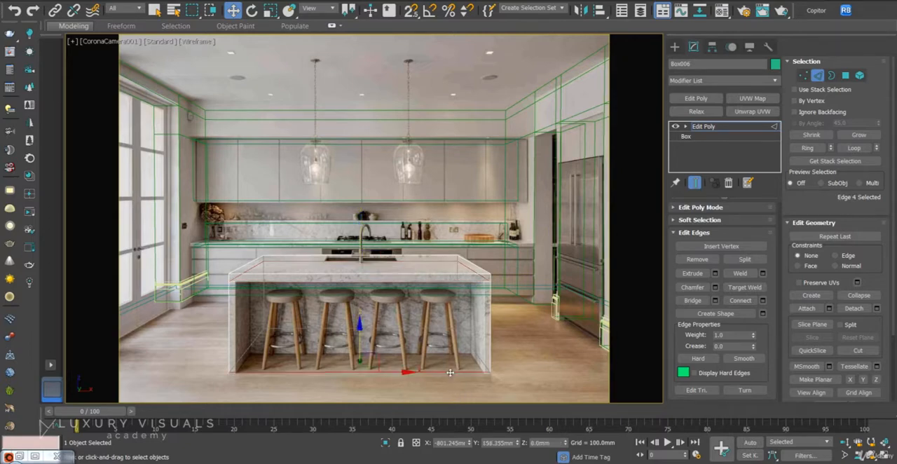
{"action": "left_click", "coordinate": [808, 148]}
{"action": "left_click", "coordinate": [741, 300]}
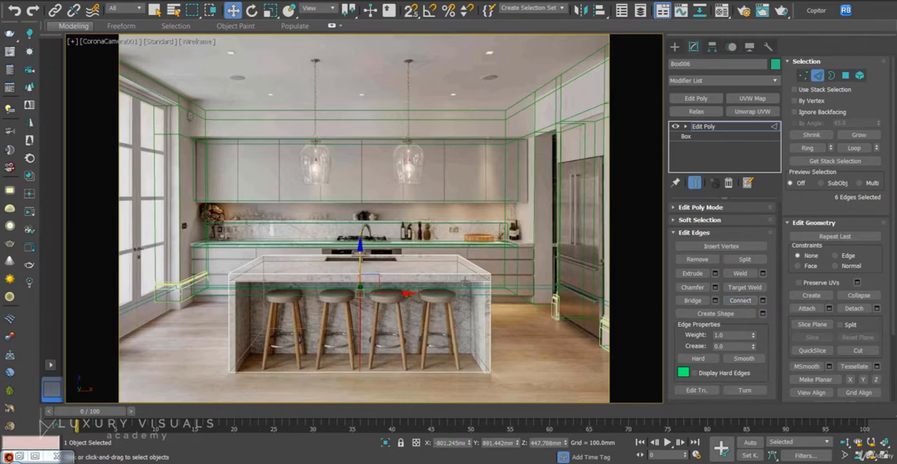
{"action": "left_click", "coordinate": [763, 300]}
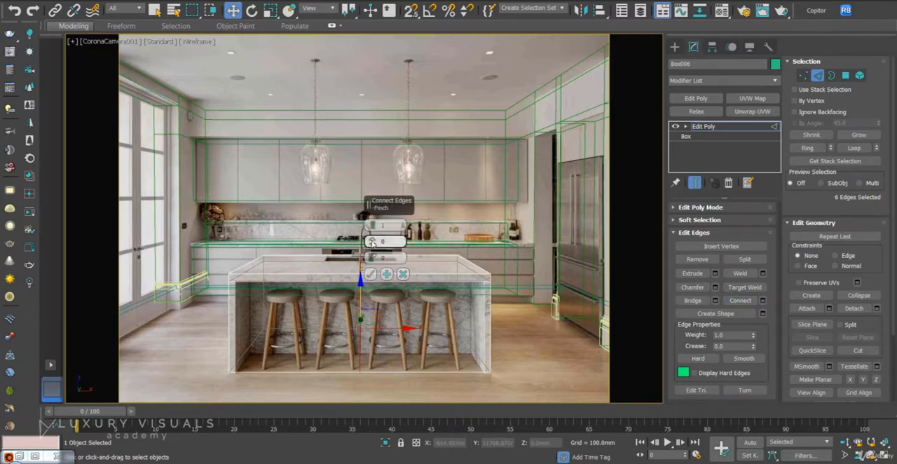
{"action": "left_click", "coordinate": [373, 224]}
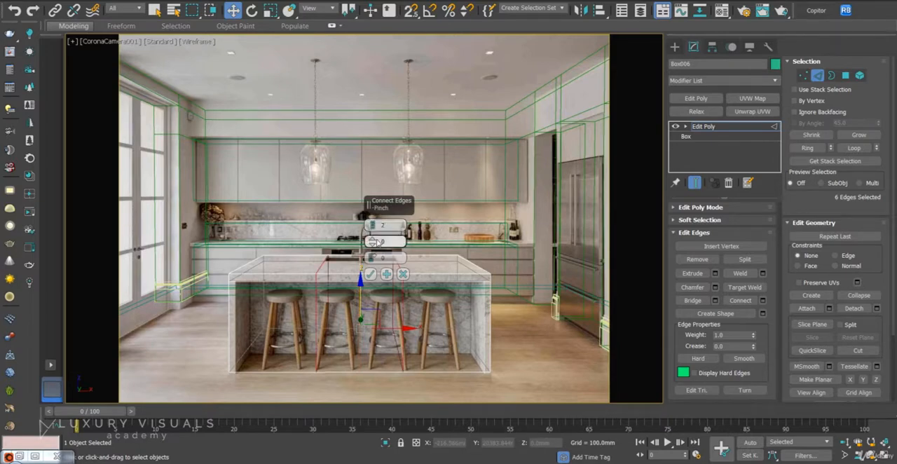
{"action": "left_click_drag", "start_coordinate": [374, 241], "coordinate": [402, 68]}
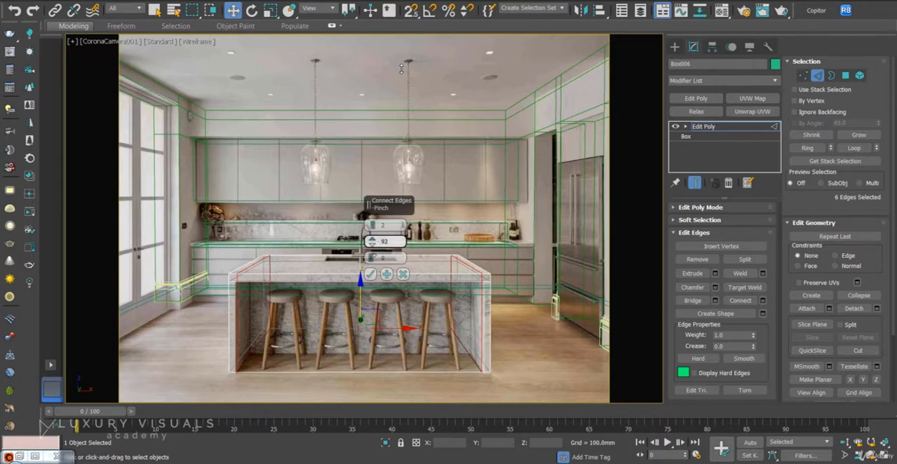
{"action": "left_click", "coordinate": [369, 274]}
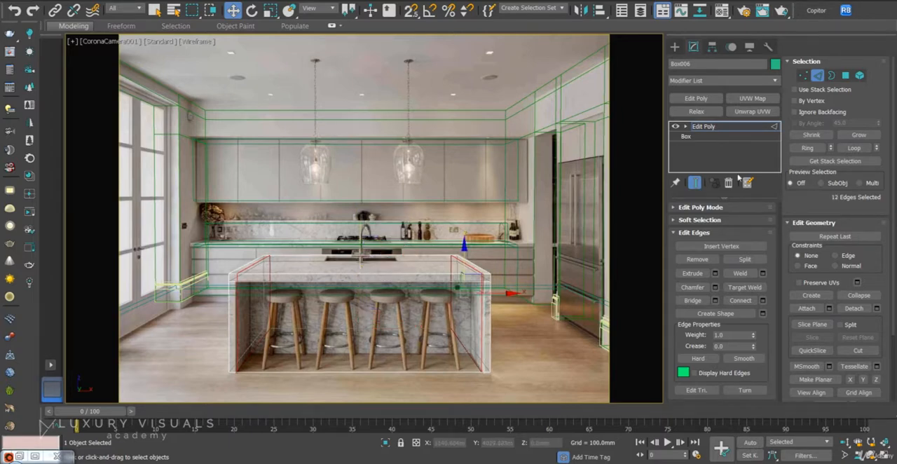
Delete the island's front polygon between the side panels and the bottom polygon behind it.
{"action": "left_click", "coordinate": [845, 75]}
{"action": "left_click", "coordinate": [427, 357]}
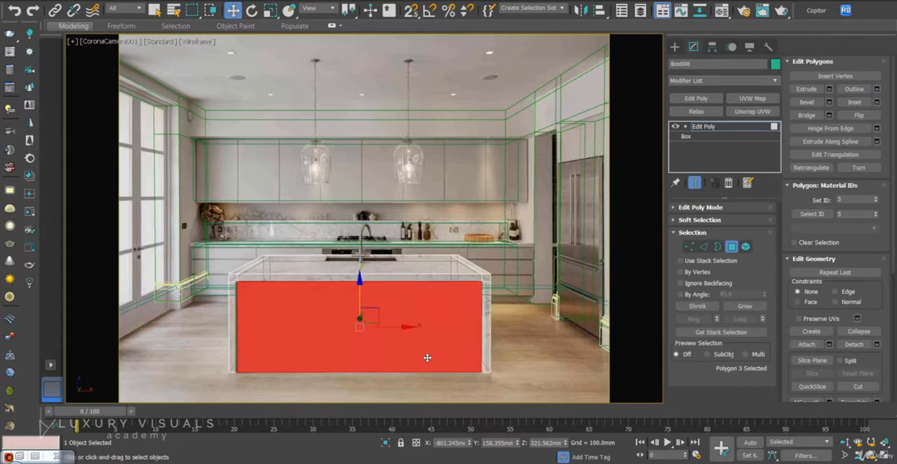
{"action": "key", "text": "Delete"}
{"action": "left_click", "coordinate": [426, 363]}
{"action": "key", "text": "Delete"}
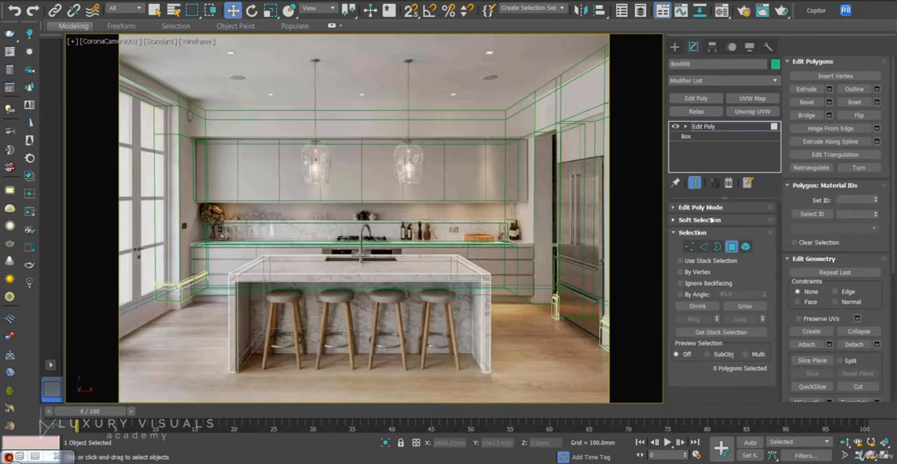
Extrude the three inner edges around the island's front opening inward to Y about 673 mm, matching the recessed panel in the photo.
{"action": "key", "text": "F3"}
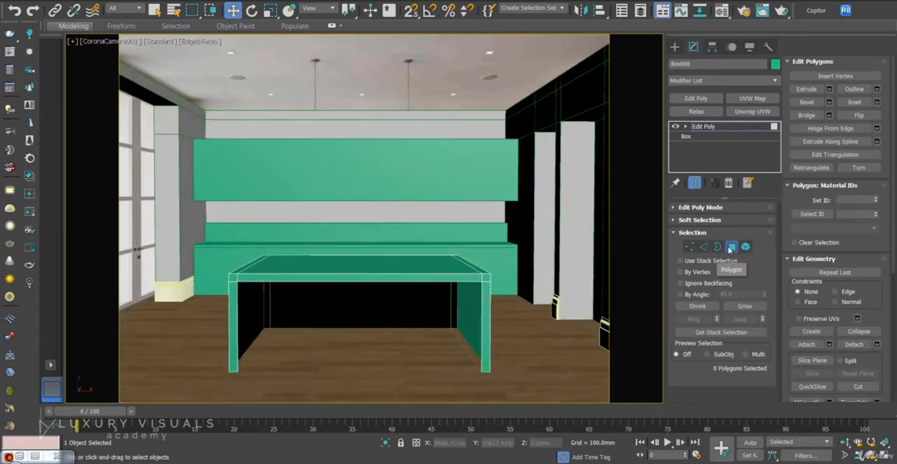
{"action": "left_click", "coordinate": [703, 247]}
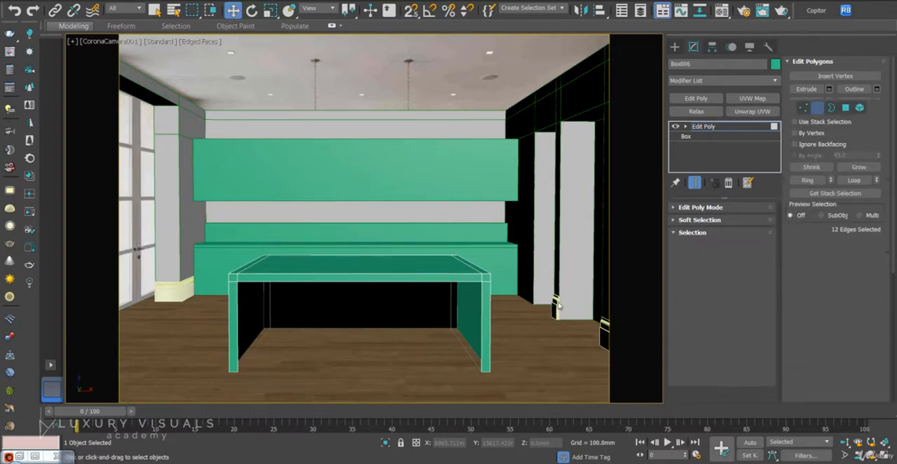
{"action": "left_click", "coordinate": [471, 281]}
{"action": "left_click", "coordinate": [481, 322], "text": "ctrl"}
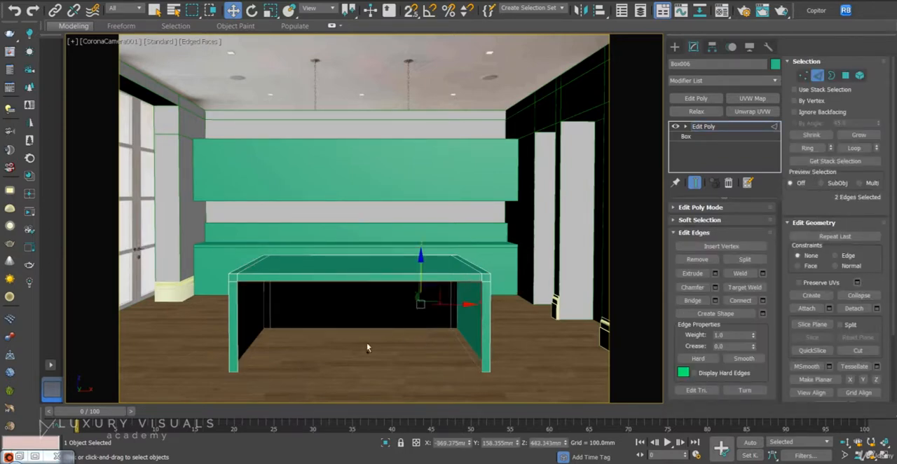
{"action": "left_click", "coordinate": [236, 348], "text": "ctrl"}
{"action": "key", "text": "F3"}
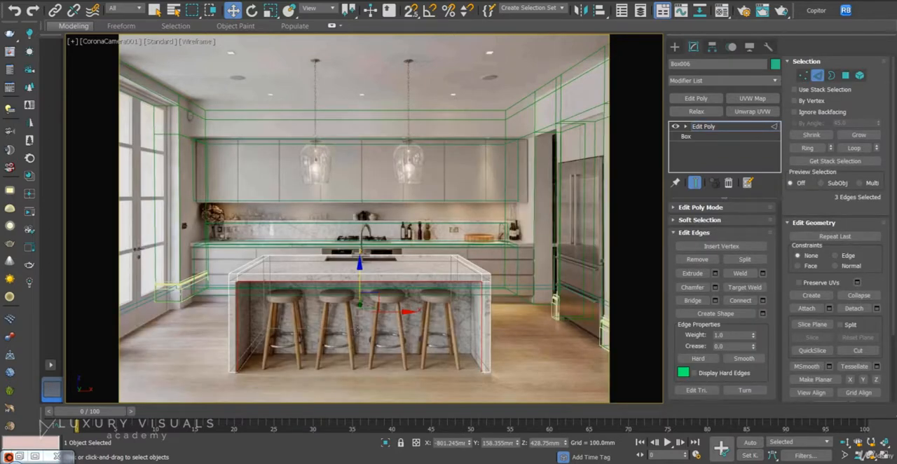
{"action": "key", "text": "p"}
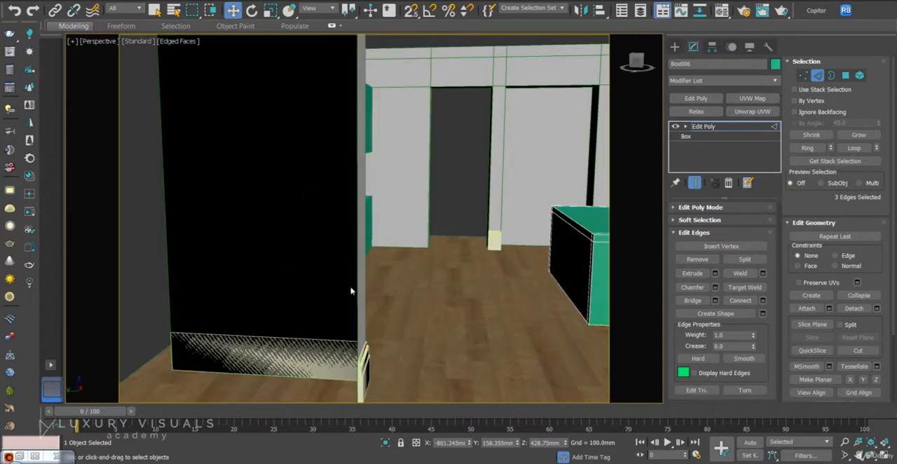
{"action": "scroll", "coordinate": [397, 196], "scroll_direction": "down", "scroll_amount": 6}
{"action": "middle_click_drag", "start_coordinate": [453, 259], "coordinate": [324, 276], "text": "alt"}
{"action": "scroll", "coordinate": [549, 218], "scroll_direction": "up", "scroll_amount": 4}
{"action": "middle_click_drag", "start_coordinate": [548, 218], "coordinate": [487, 258]}
{"action": "left_click_drag", "start_coordinate": [474, 247], "coordinate": [504, 251]}
{"action": "key", "text": "c"}
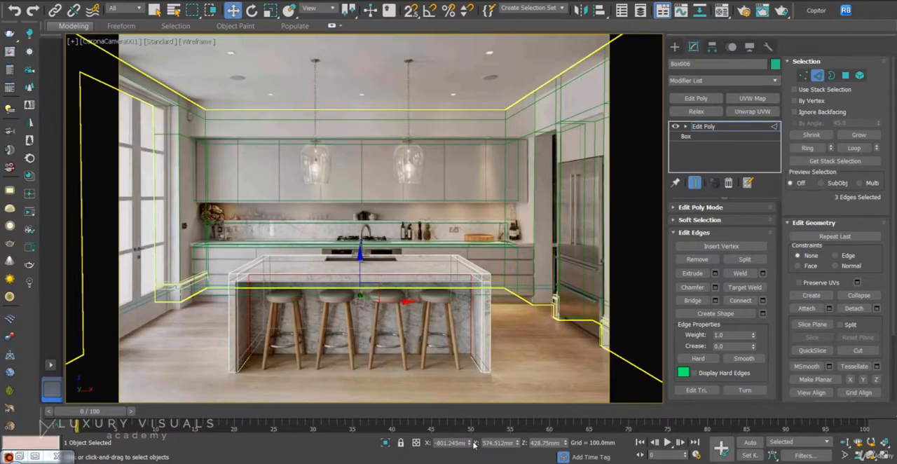
{"action": "left_click_drag", "start_coordinate": [517, 447], "coordinate": [521, 429]}
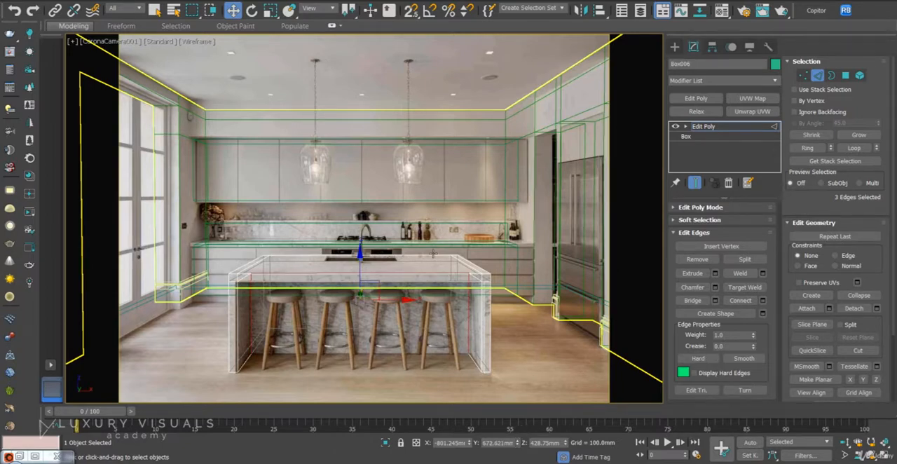
Bridge the two recessed vertical edges to form the island's front panel, check it against the photo and leave edge editing.
{"action": "left_click_drag", "start_coordinate": [394, 369], "coordinate": [394, 372], "text": "alt"}
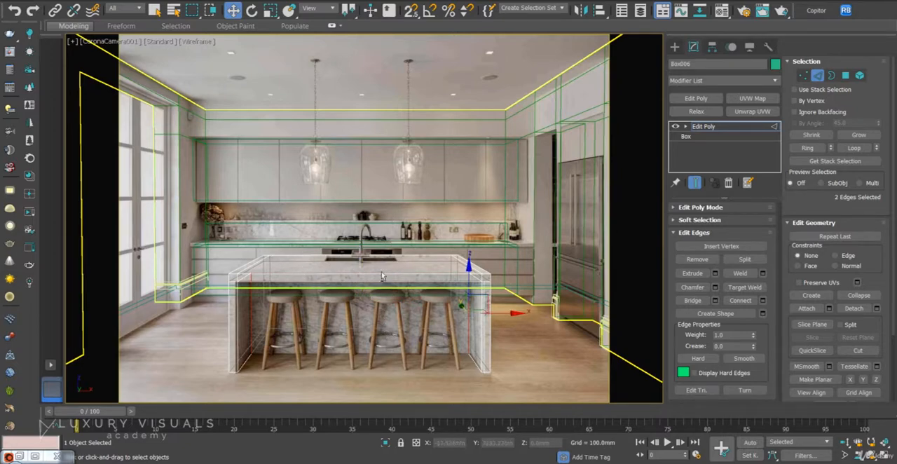
{"action": "key", "text": "F3"}
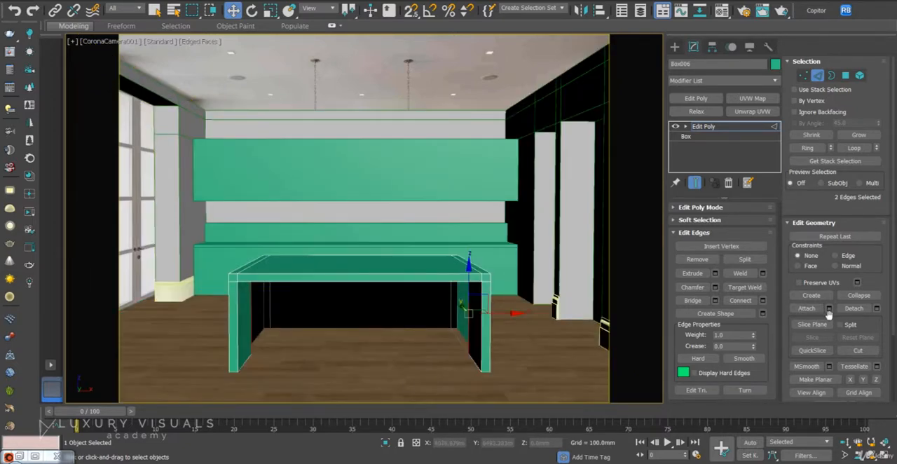
{"action": "left_click", "coordinate": [694, 300]}
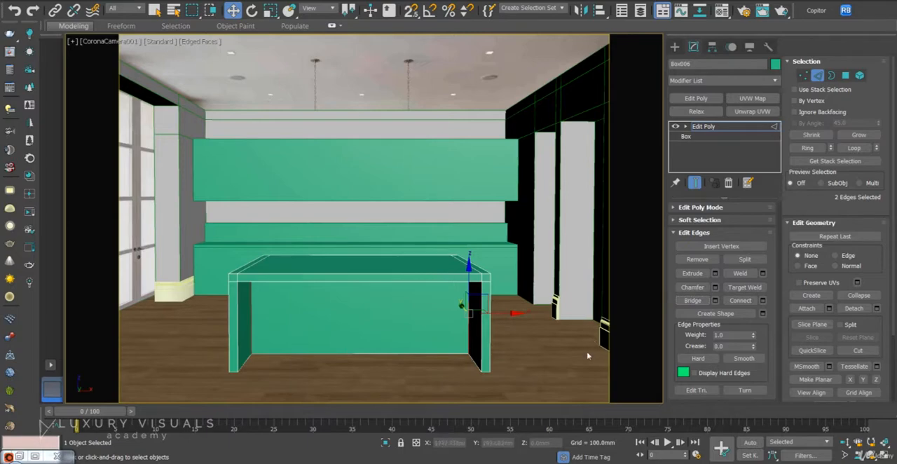
{"action": "left_click", "coordinate": [560, 376]}
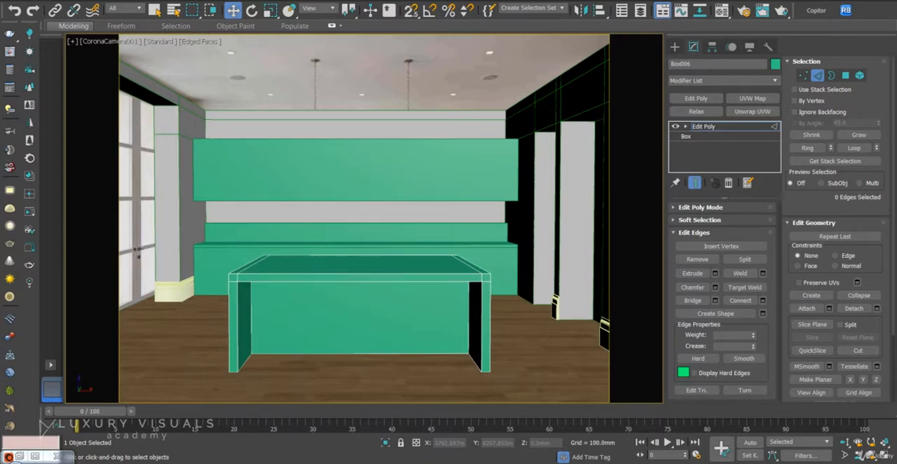
{"action": "key", "text": "F3"}
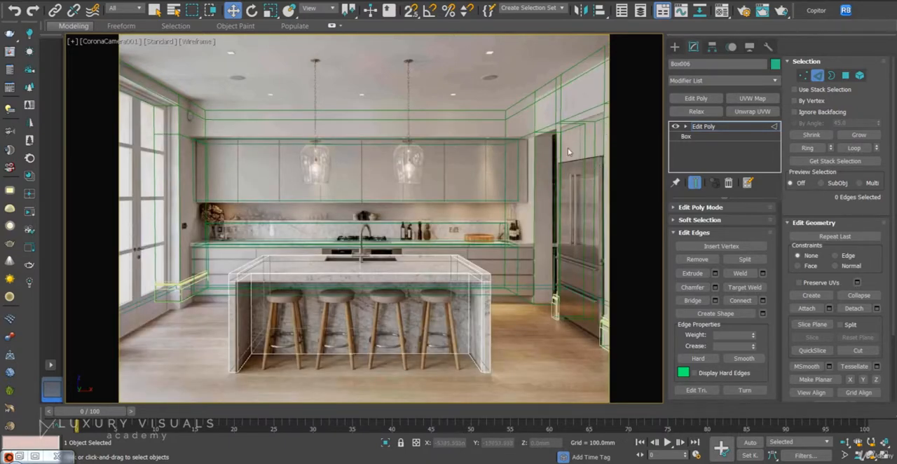
{"action": "key", "text": "F3"}
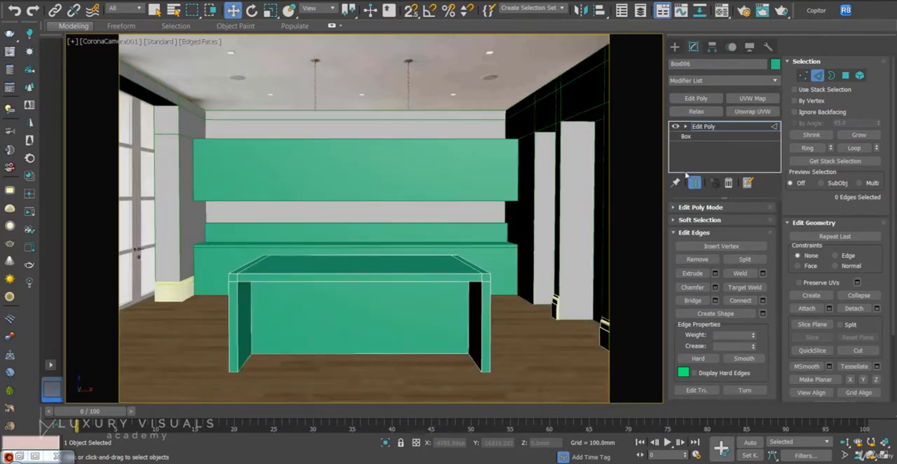
{"action": "left_click", "coordinate": [703, 126]}
Make one copy of the upper cabinet box rotated -90 degrees about Z, with angle snap on.
{"action": "left_click", "coordinate": [475, 153]}
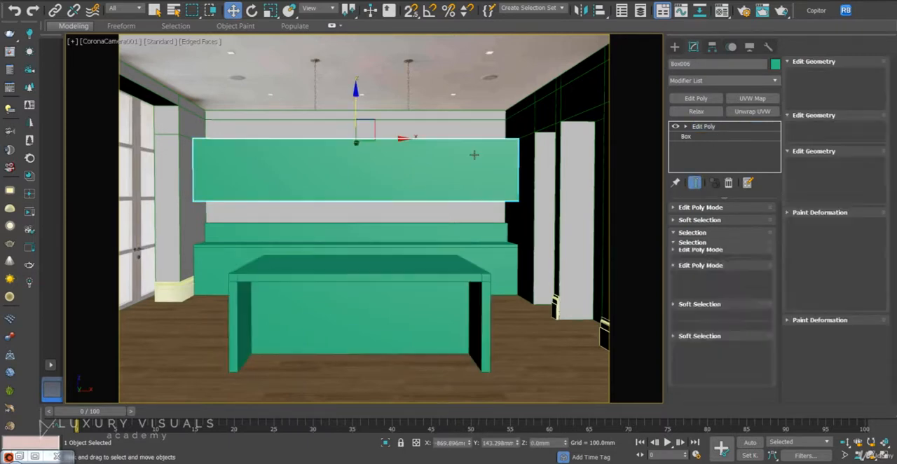
{"action": "right_click", "coordinate": [405, 155]}
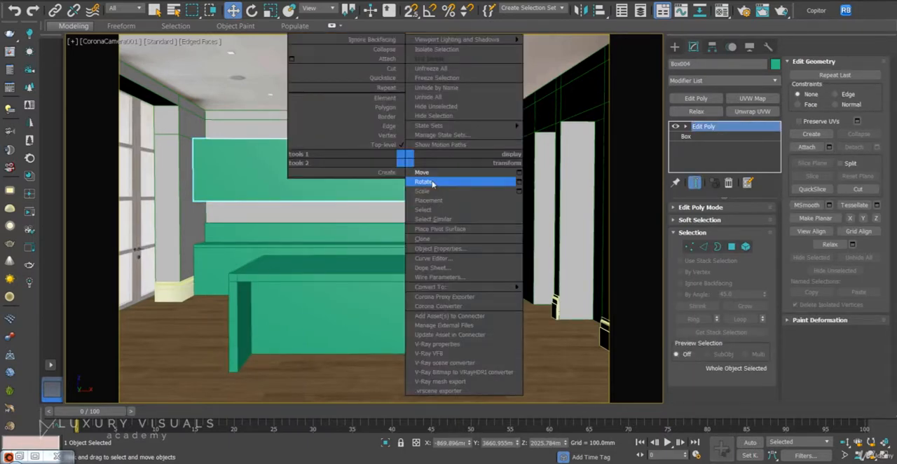
{"action": "left_click", "coordinate": [427, 180]}
{"action": "left_click_drag", "start_coordinate": [362, 133], "coordinate": [270, 138], "text": "shift"}
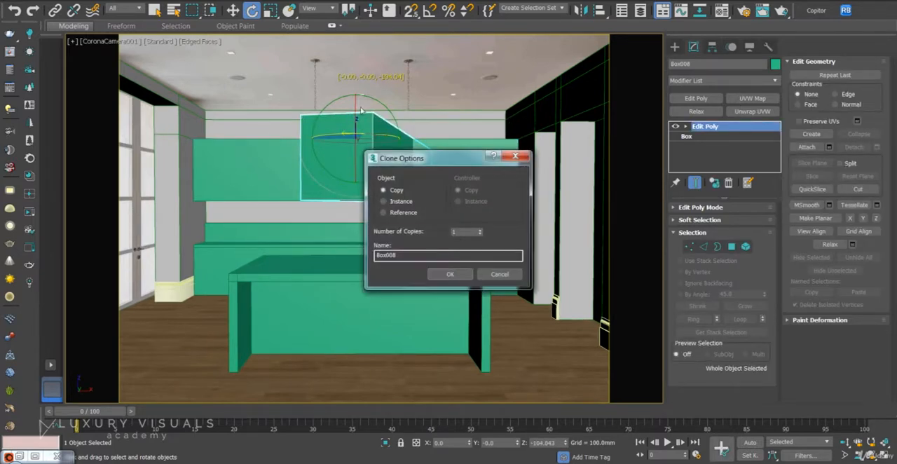
{"action": "left_click", "coordinate": [495, 277]}
{"action": "left_click", "coordinate": [429, 10]}
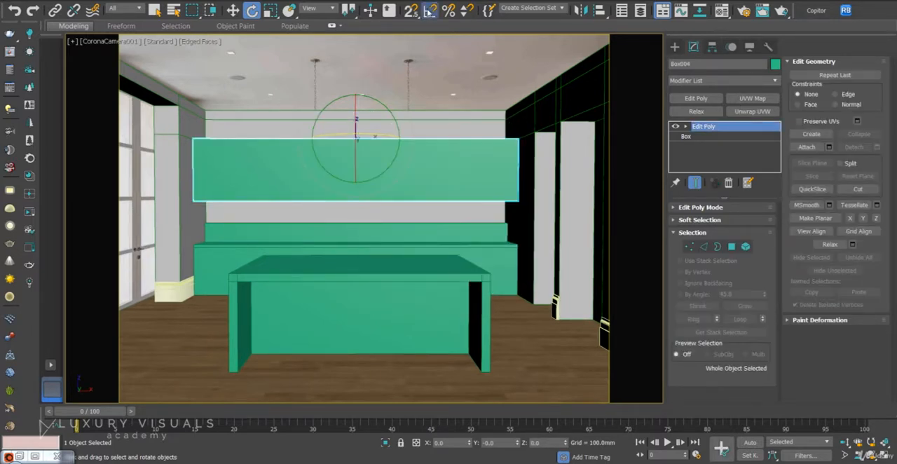
{"action": "left_click_drag", "start_coordinate": [371, 140], "coordinate": [338, 139], "text": "shift"}
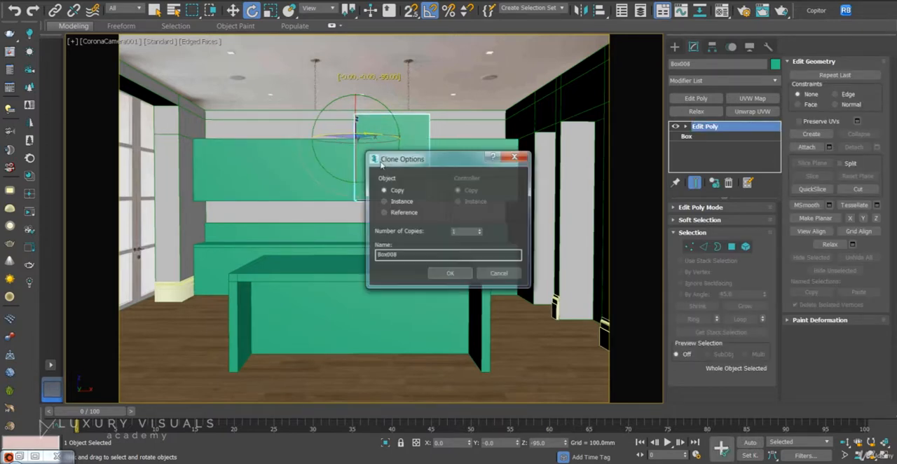
{"action": "left_click", "coordinate": [449, 274]}
Move the rotated copy to X about 1224 mm and slide it along the fridge wall, clear of the back cabinets.
{"action": "right_click", "coordinate": [384, 139]}
{"action": "left_click", "coordinate": [410, 154]}
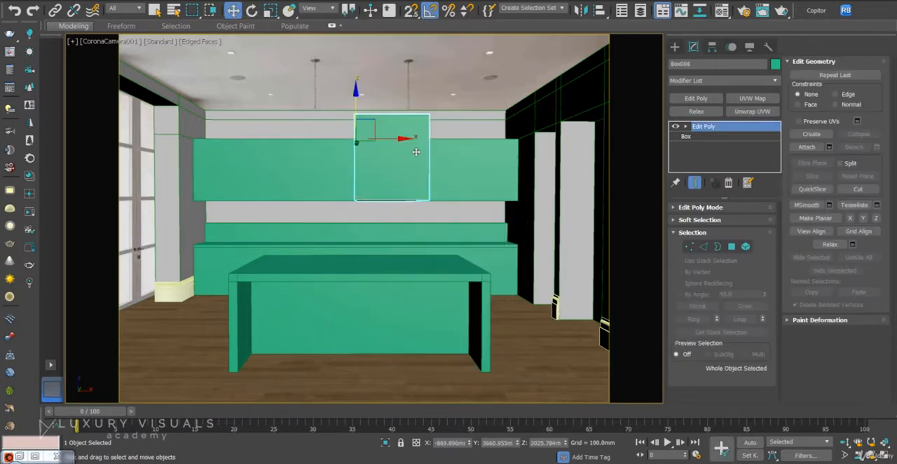
{"action": "mouse_move", "coordinate": [401, 139]}
{"action": "left_mouse_down"}
{"action": "mouse_move", "coordinate": [585, 140]}
{"action": "mouse_move", "coordinate": [565, 138]}
{"action": "left_mouse_up"}
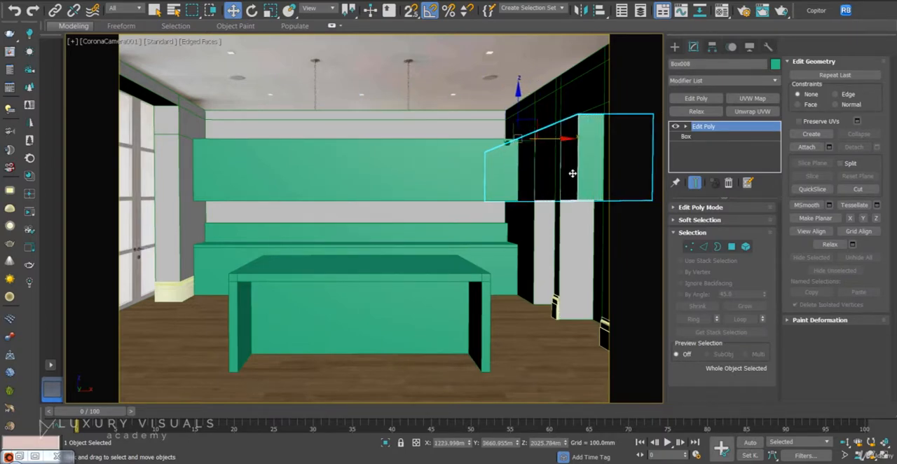
{"action": "key", "text": "p"}
{"action": "mouse_move", "coordinate": [570, 174]}
{"action": "middle_mouse_down", "text": "alt"}
{"action": "mouse_move", "coordinate": [482, 256]}
{"action": "mouse_move", "coordinate": [572, 240]}
{"action": "middle_mouse_up", "text": "alt"}
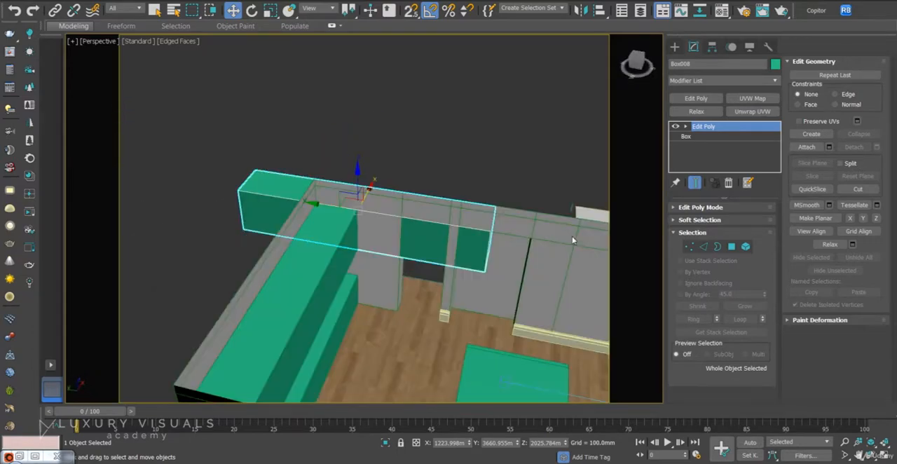
{"action": "left_click_drag", "start_coordinate": [319, 234], "coordinate": [455, 245]}
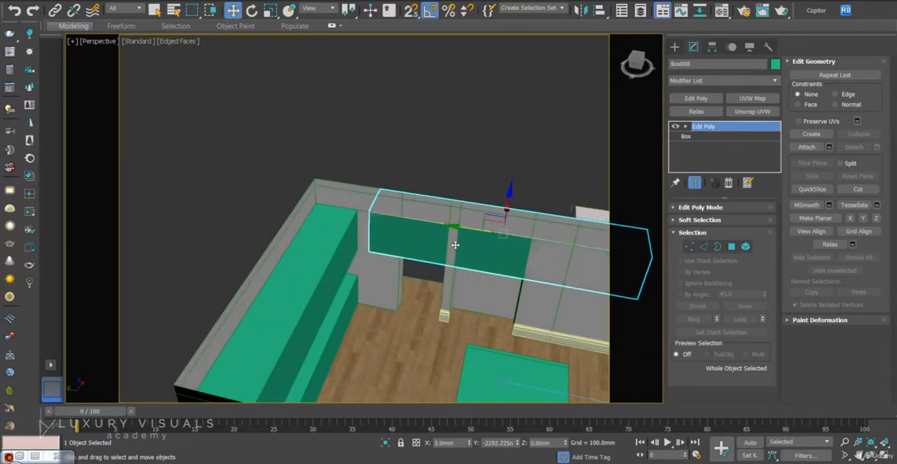
Shorten the copied box by snapping the vertices at both of its ends to the sides of the fridge niche.
{"action": "left_click", "coordinate": [689, 246]}
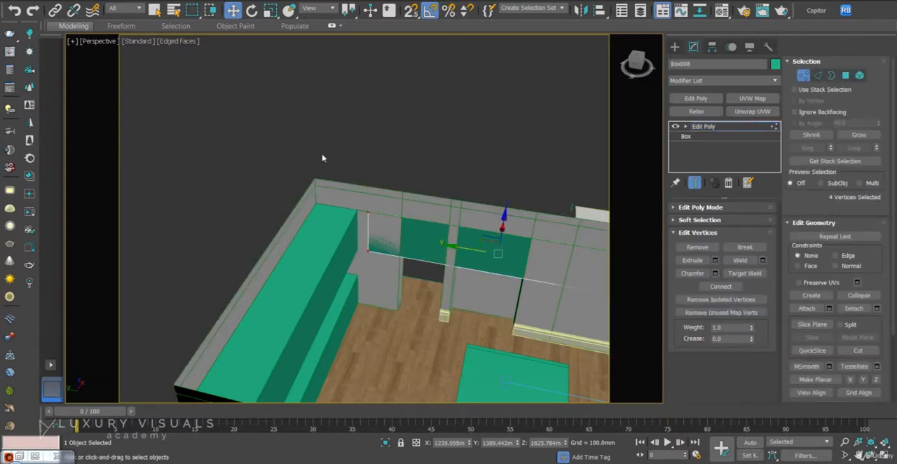
{"action": "key", "text": "s"}
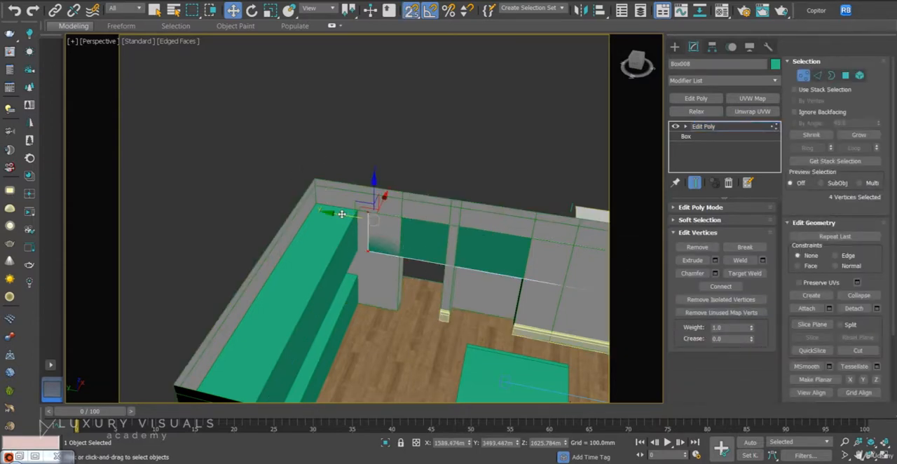
{"action": "left_click_drag", "start_coordinate": [342, 214], "coordinate": [466, 202]}
{"action": "middle_click_drag", "start_coordinate": [526, 236], "coordinate": [404, 222]}
{"action": "left_click_drag", "start_coordinate": [503, 154], "coordinate": [570, 314]}
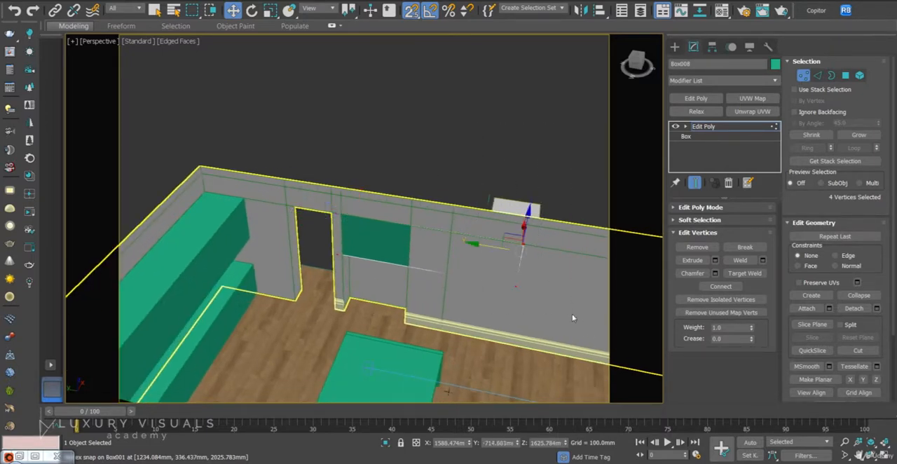
{"action": "left_click_drag", "start_coordinate": [487, 245], "coordinate": [422, 200]}
{"action": "left_click_drag", "start_coordinate": [419, 198], "coordinate": [415, 195]}
In the top view, snap all vertices of the box's doorway-side end flush with the fridge niche's corner.
{"action": "left_click_drag", "start_coordinate": [302, 155], "coordinate": [347, 280]}
{"action": "middle_click_drag", "start_coordinate": [314, 279], "coordinate": [334, 294], "text": "alt"}
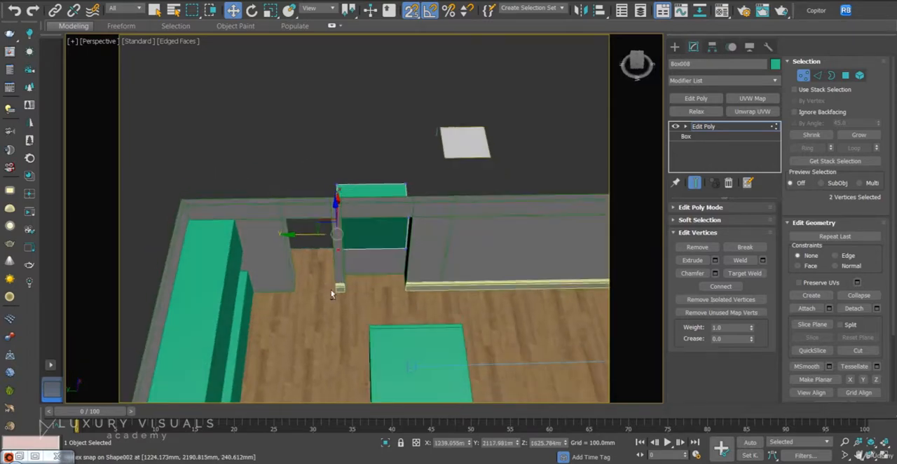
{"action": "key", "text": "t"}
{"action": "key", "text": "z"}
{"action": "scroll", "coordinate": [358, 245], "scroll_direction": "up", "scroll_amount": 5}
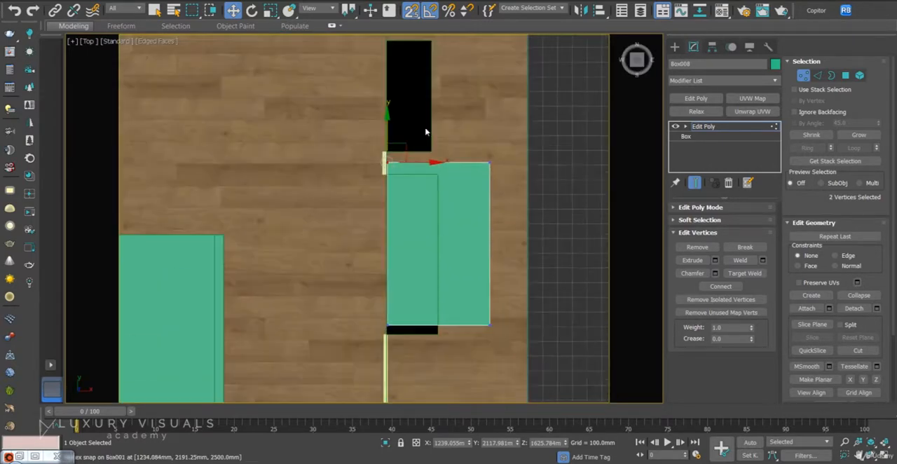
{"action": "left_click_drag", "start_coordinate": [387, 159], "coordinate": [386, 176]}
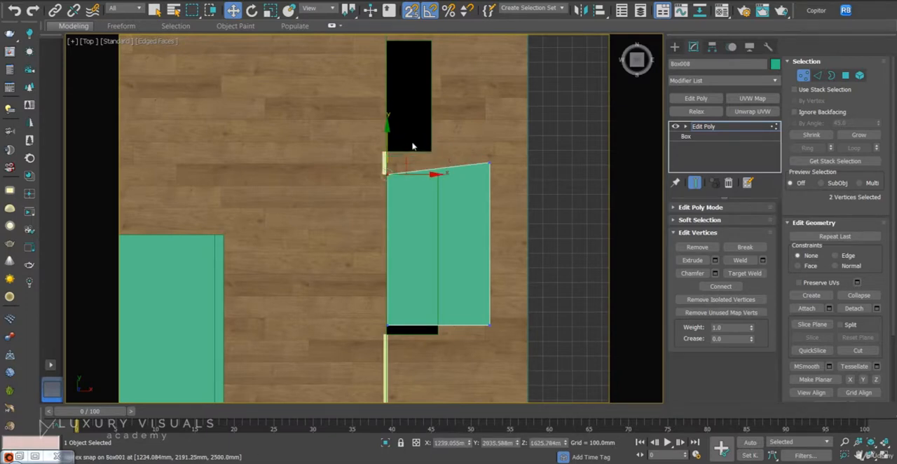
{"action": "key", "text": "ctrl+z"}
{"action": "left_click_drag", "start_coordinate": [382, 145], "coordinate": [503, 177]}
{"action": "left_click_drag", "start_coordinate": [439, 131], "coordinate": [387, 175]}
Snap the box's rear vertices to the niche's depth and its other end's vertices to the niche edge at Y about 947 mm.
{"action": "left_click_drag", "start_coordinate": [517, 157], "coordinate": [478, 337]}
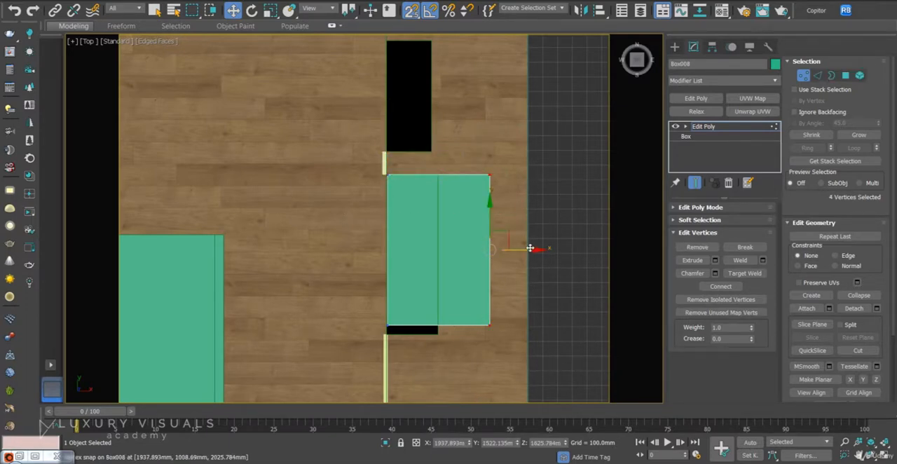
{"action": "left_click_drag", "start_coordinate": [502, 246], "coordinate": [465, 351]}
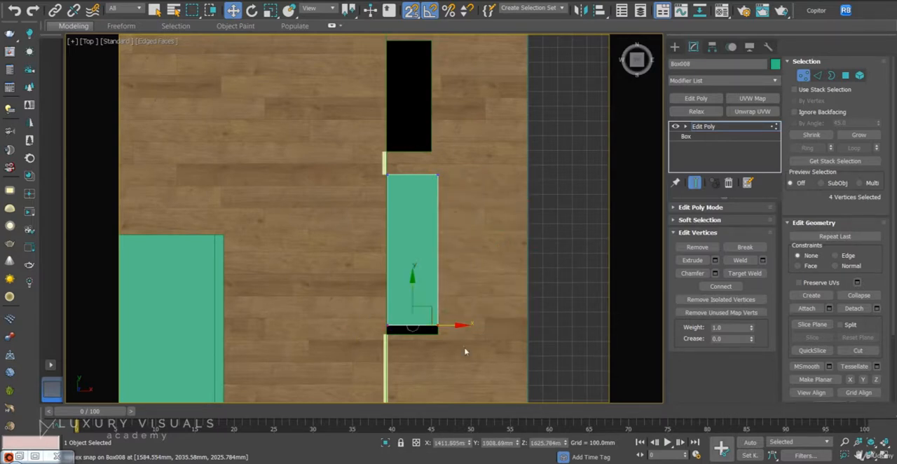
{"action": "mouse_move", "coordinate": [408, 282]}
{"action": "left_mouse_down"}
{"action": "mouse_move", "coordinate": [410, 271]}
{"action": "mouse_move", "coordinate": [412, 290]}
{"action": "left_mouse_up"}
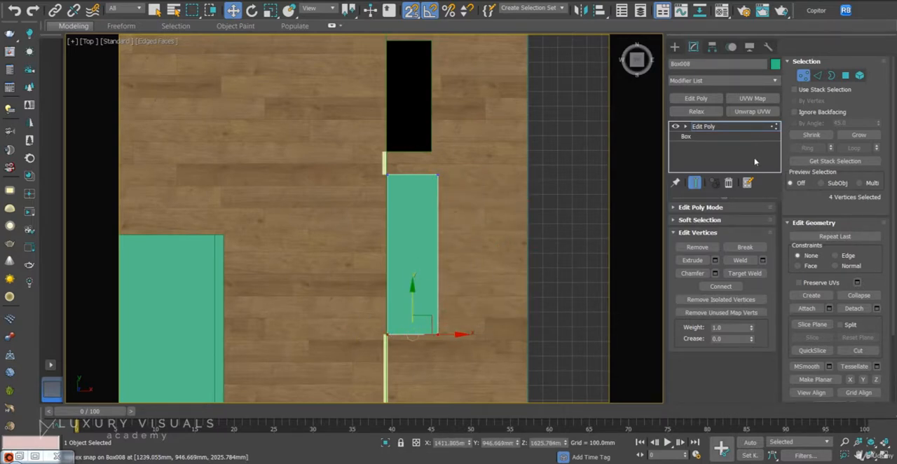
Raise the box's bottom vertices to Z about 1623 mm, level with the top of the photographed fridge, and leave vertex editing.
{"action": "key", "text": "c"}
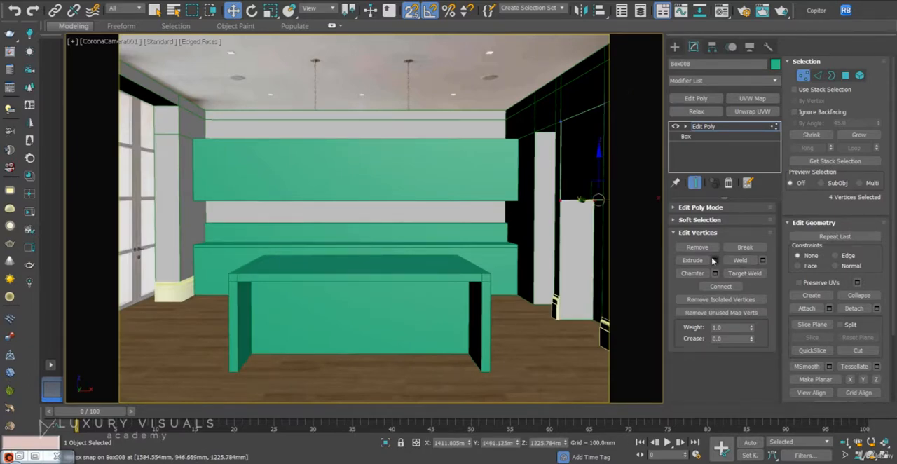
{"action": "key", "text": "F3"}
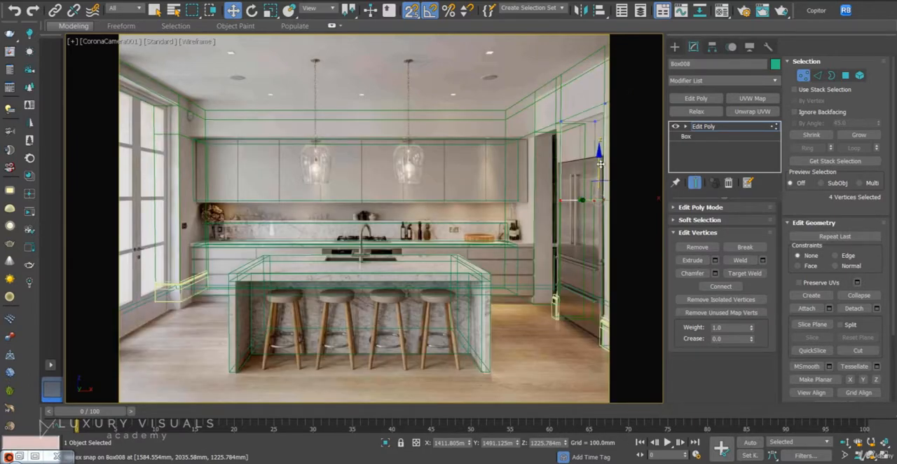
{"action": "left_click_drag", "start_coordinate": [601, 164], "coordinate": [611, 168]}
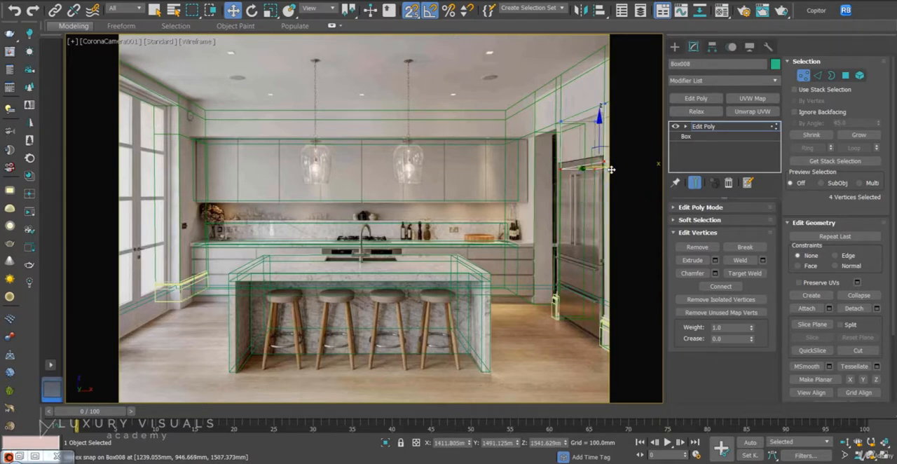
{"action": "key", "text": "s"}
{"action": "left_click_drag", "start_coordinate": [599, 125], "coordinate": [592, 116]}
{"action": "key", "text": "F3"}
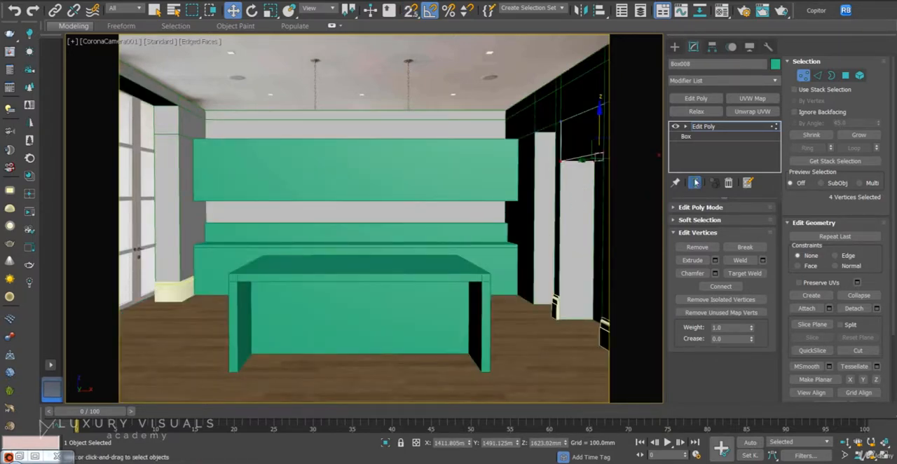
{"action": "left_click", "coordinate": [803, 76]}
{"action": "left_click", "coordinate": [544, 356]}
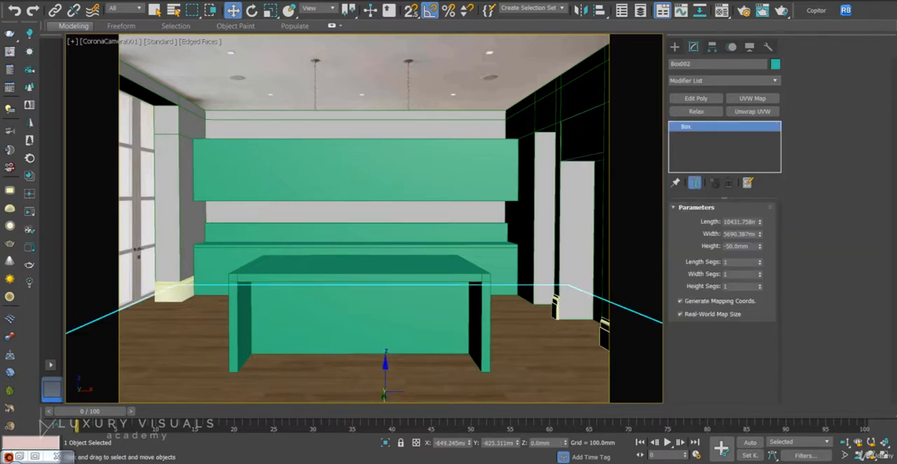